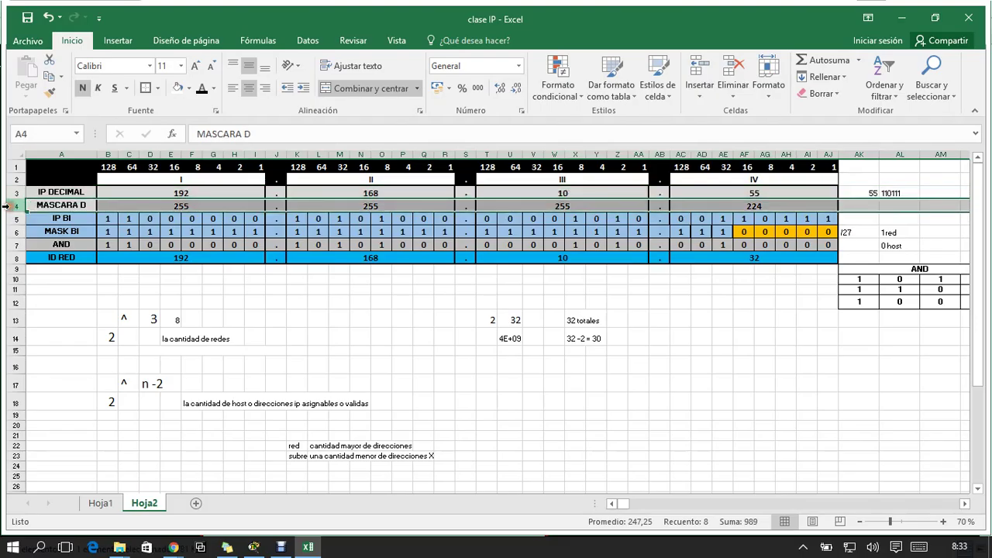
Step: Examine the mask, binary, AND and network ID rows on Hoja2, along with the network and host count calculations
{"action": "left_click_drag", "start_coordinate": [13, 218], "coordinate": [55, 239]}
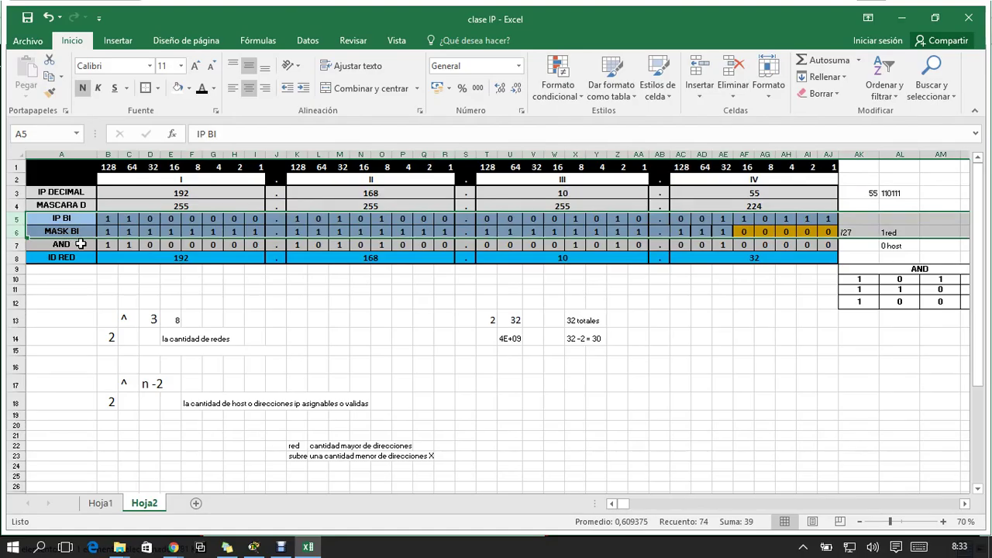
{"action": "left_click", "coordinate": [10, 245]}
{"action": "left_click", "coordinate": [10, 256]}
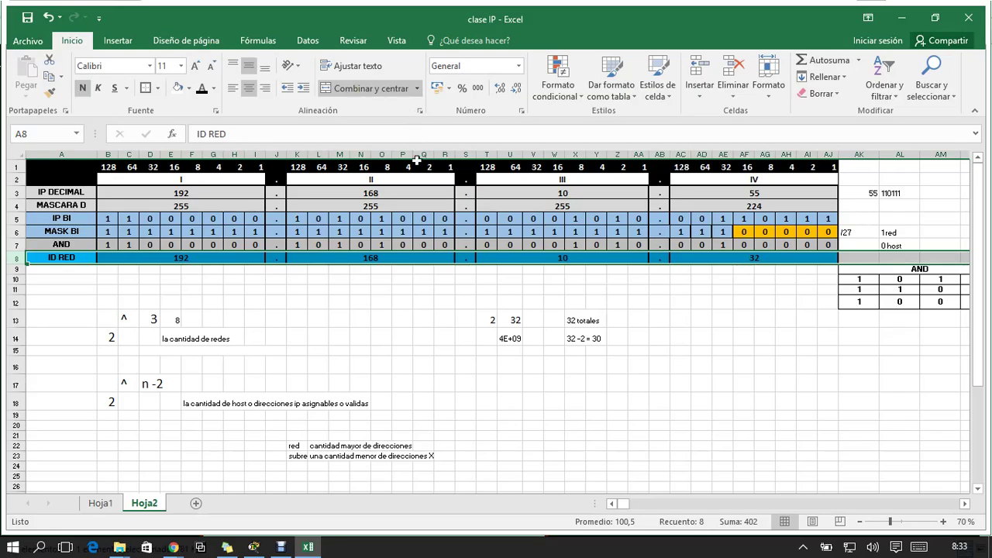
{"action": "double_click", "coordinate": [582, 313]}
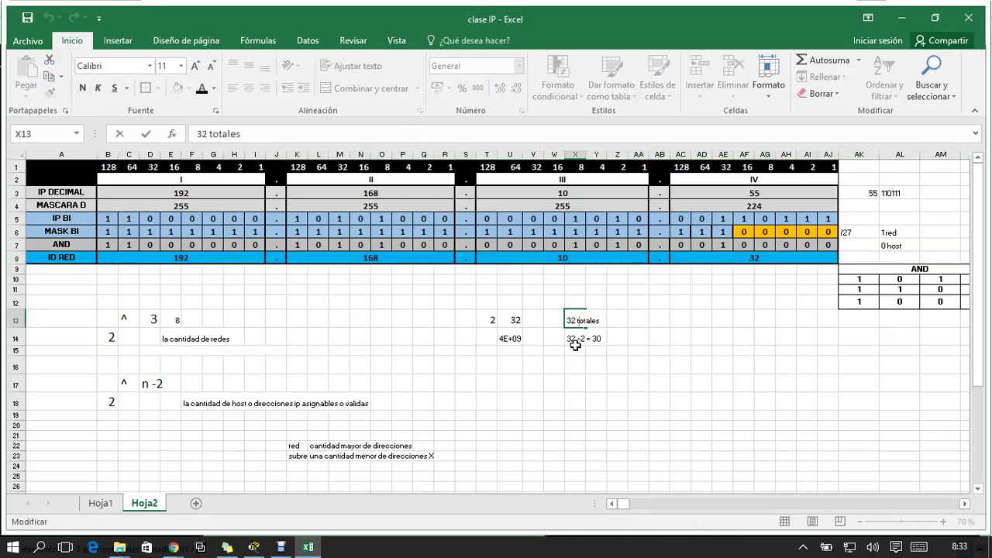
{"action": "left_click", "coordinate": [576, 343]}
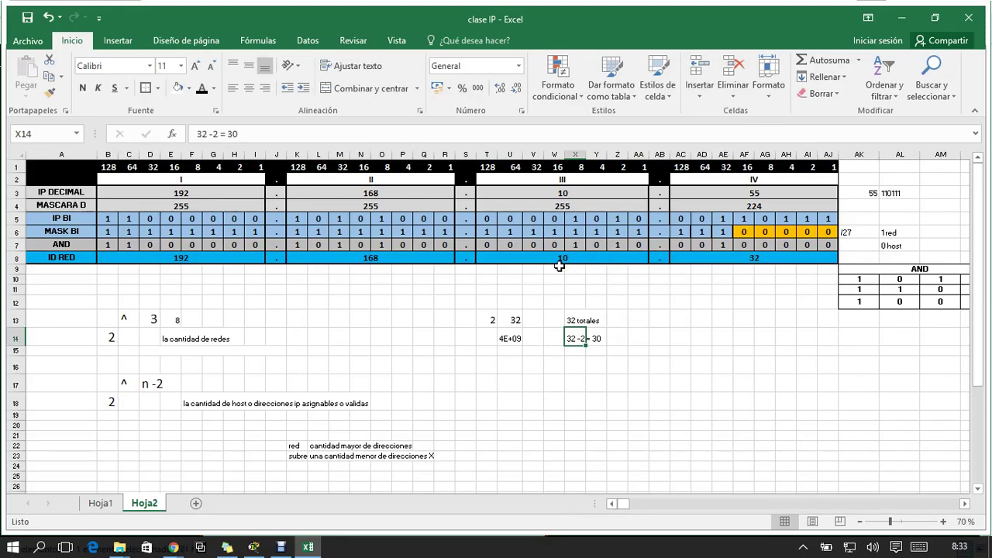
{"action": "left_click", "coordinate": [114, 338]}
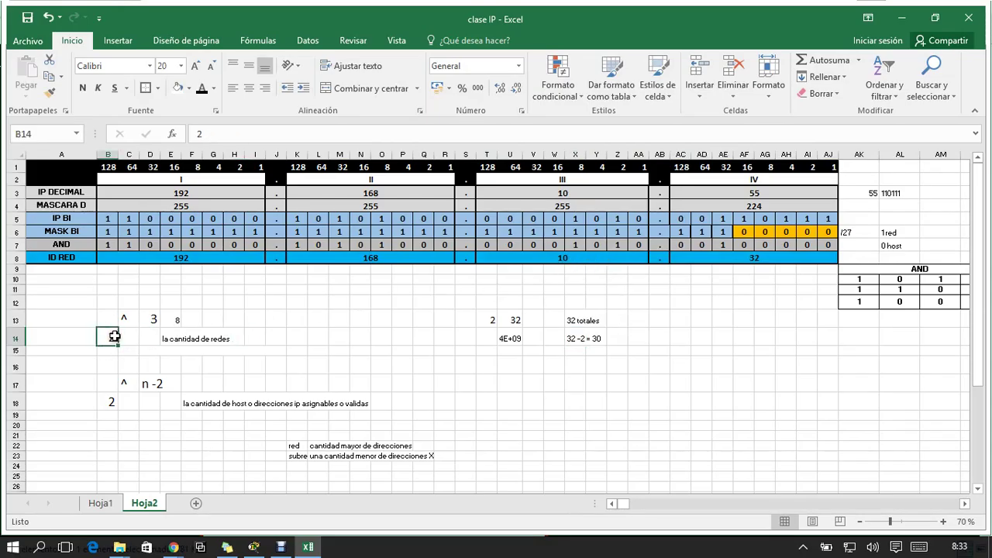
{"action": "left_click", "coordinate": [153, 318]}
{"action": "type", "text": "3"}
{"action": "left_click", "coordinate": [170, 320]}
{"action": "left_click_drag", "start_coordinate": [723, 234], "coordinate": [672, 232]}
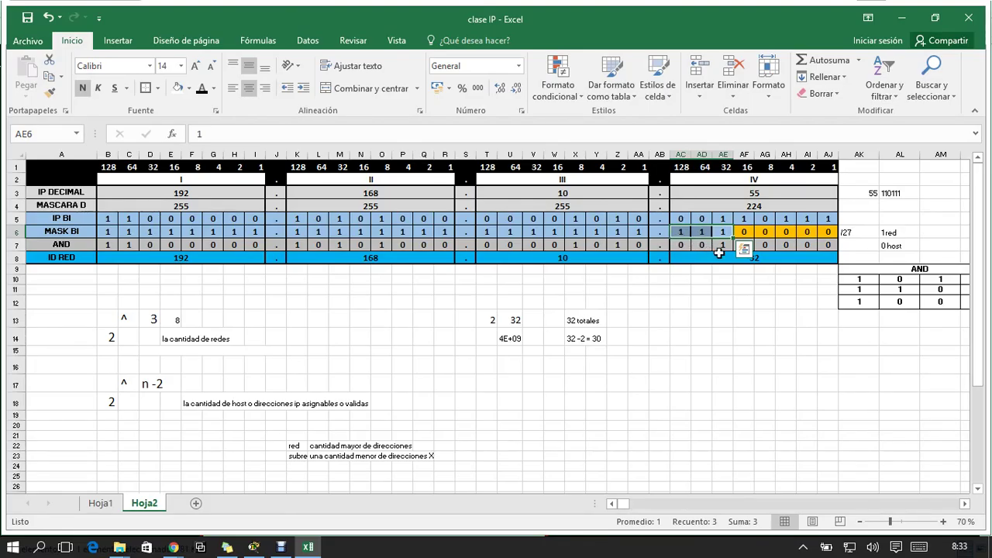
{"action": "left_click", "coordinate": [799, 262]}
{"action": "left_click_drag", "start_coordinate": [558, 257], "coordinate": [46, 255]}
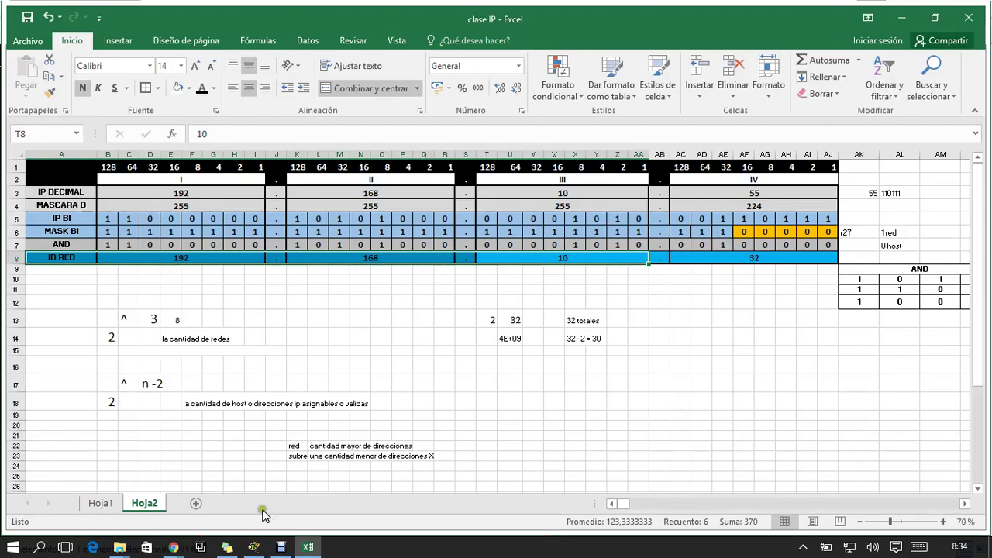
Step: Check the subnet table on Hoja1, then examine the network ID octets, fourth-octet bit weights and network mask bits on Hoja2
{"action": "left_click", "coordinate": [100, 504]}
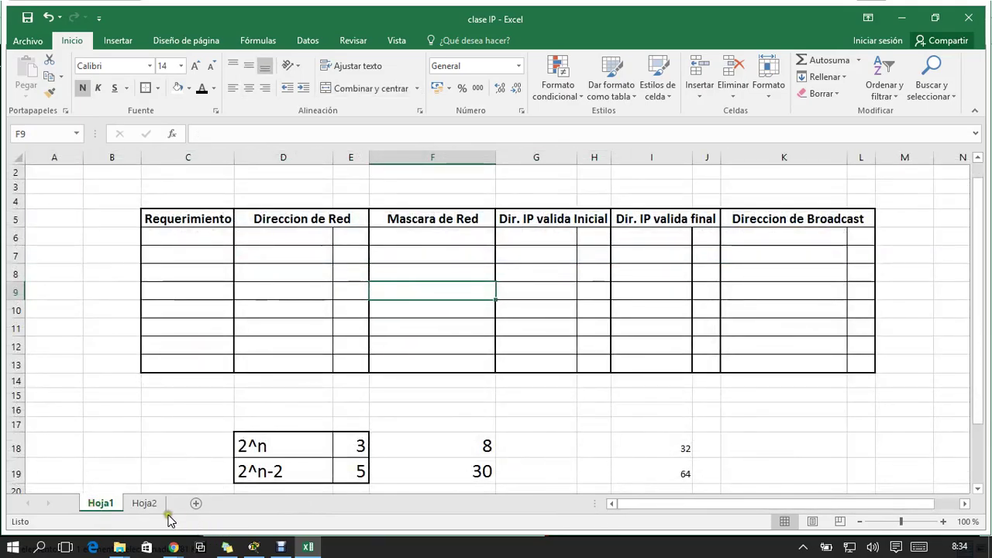
{"action": "left_click", "coordinate": [145, 504]}
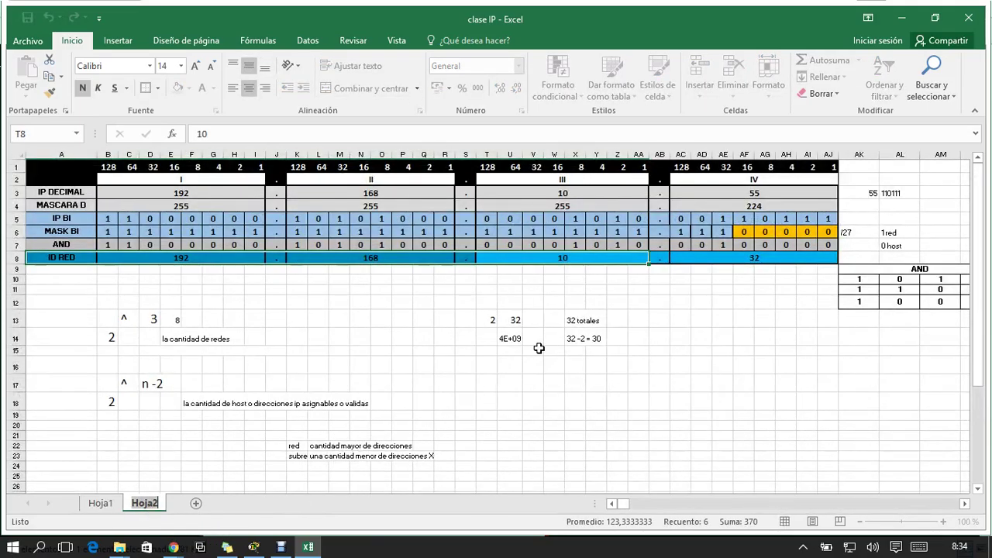
{"action": "left_click_drag", "start_coordinate": [182, 259], "coordinate": [547, 259]}
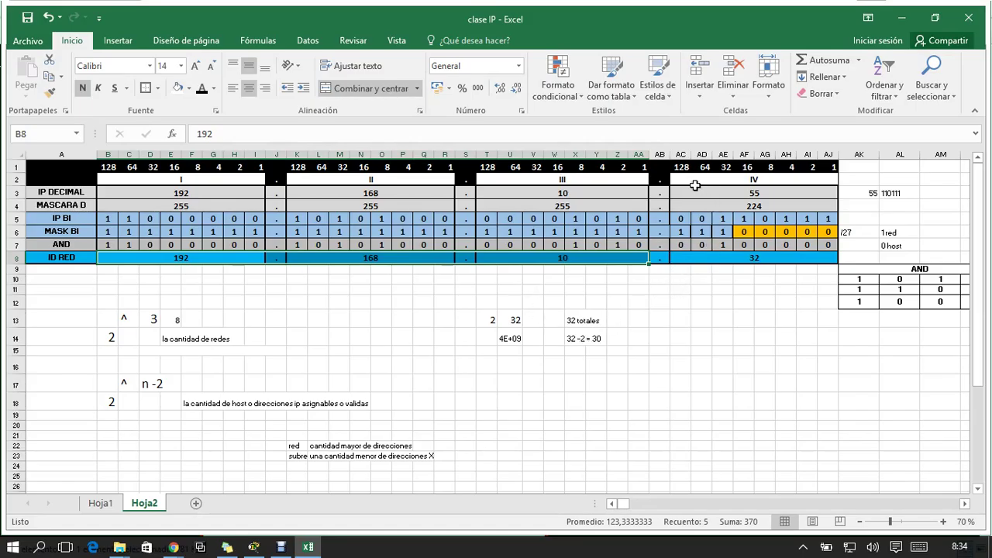
{"action": "left_click_drag", "start_coordinate": [680, 167], "coordinate": [832, 168]}
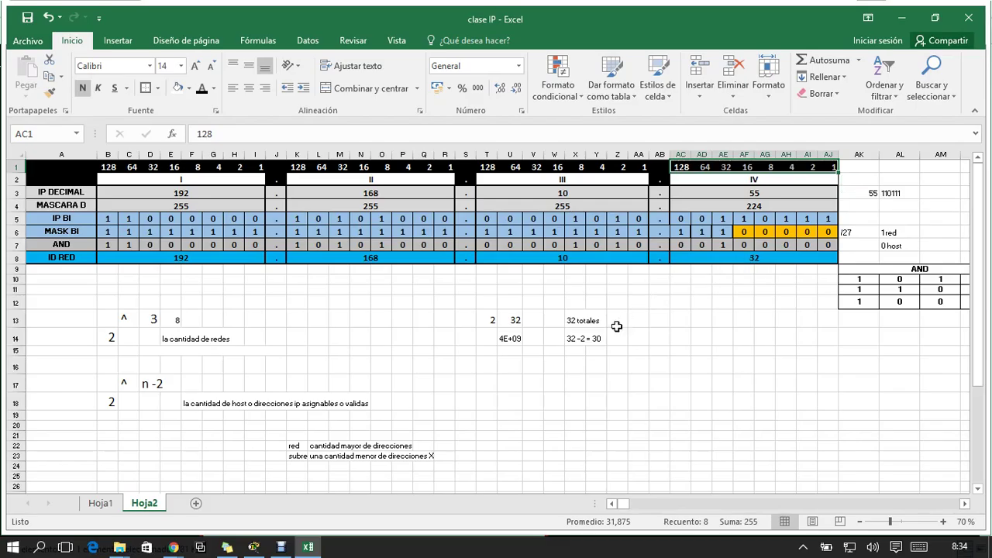
{"action": "left_click", "coordinate": [596, 339]}
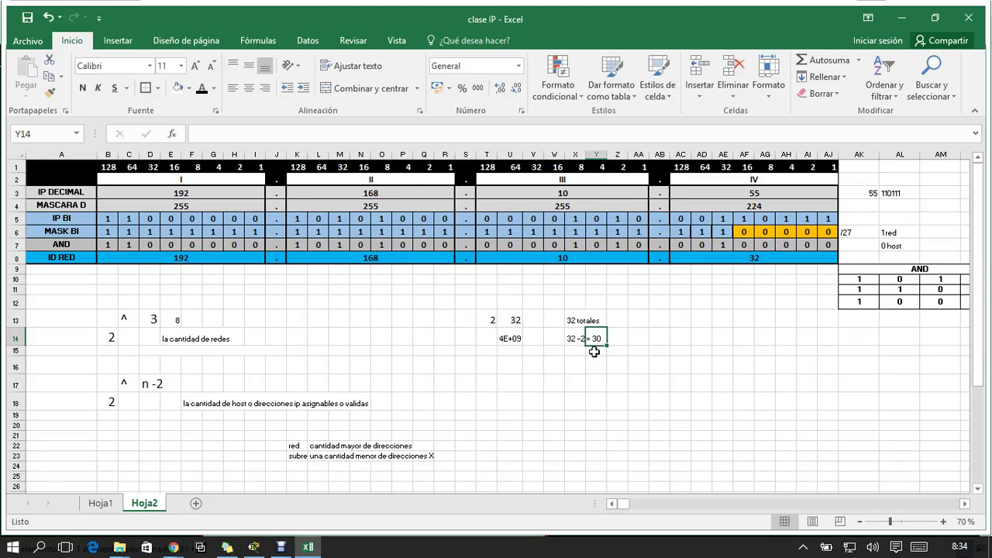
{"action": "left_click_drag", "start_coordinate": [730, 168], "coordinate": [680, 167]}
{"action": "left_click_drag", "start_coordinate": [723, 233], "coordinate": [686, 233]}
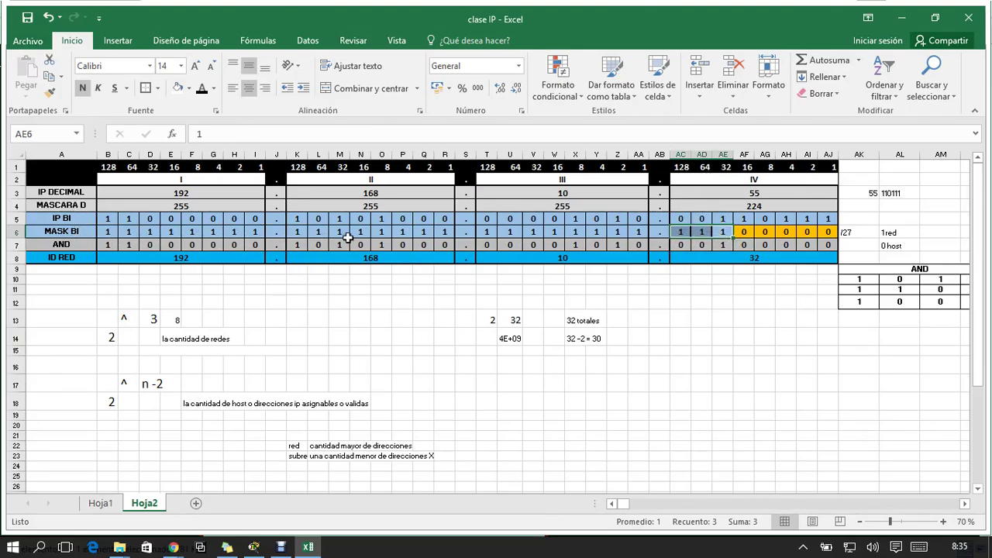
{"action": "left_click_drag", "start_coordinate": [211, 232], "coordinate": [261, 232]}
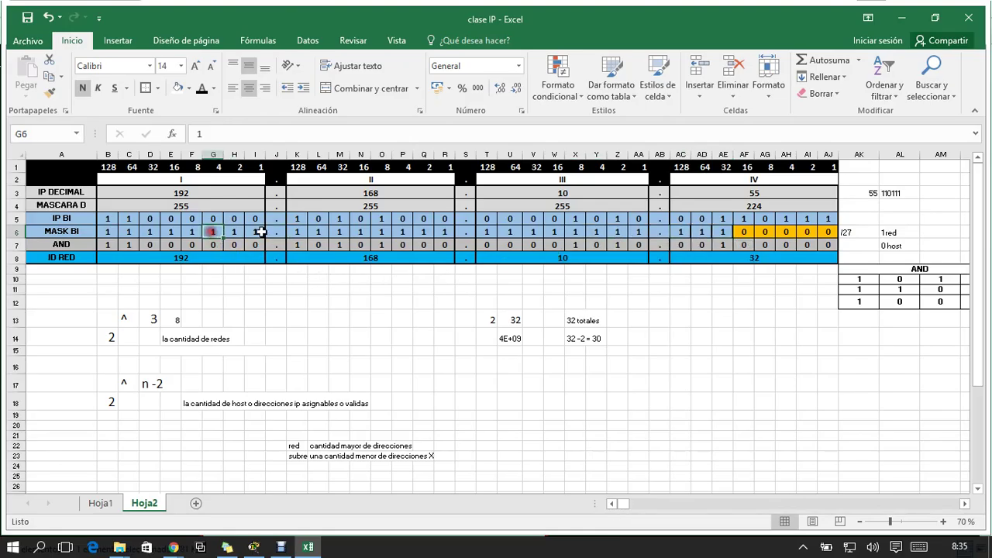
{"action": "left_click", "coordinate": [510, 245]}
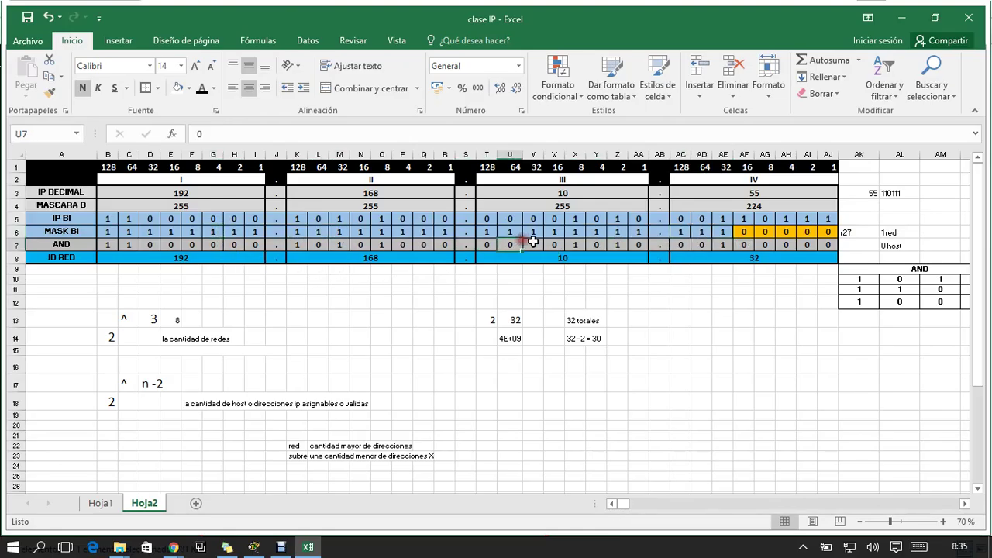
{"action": "left_click", "coordinate": [721, 231]}
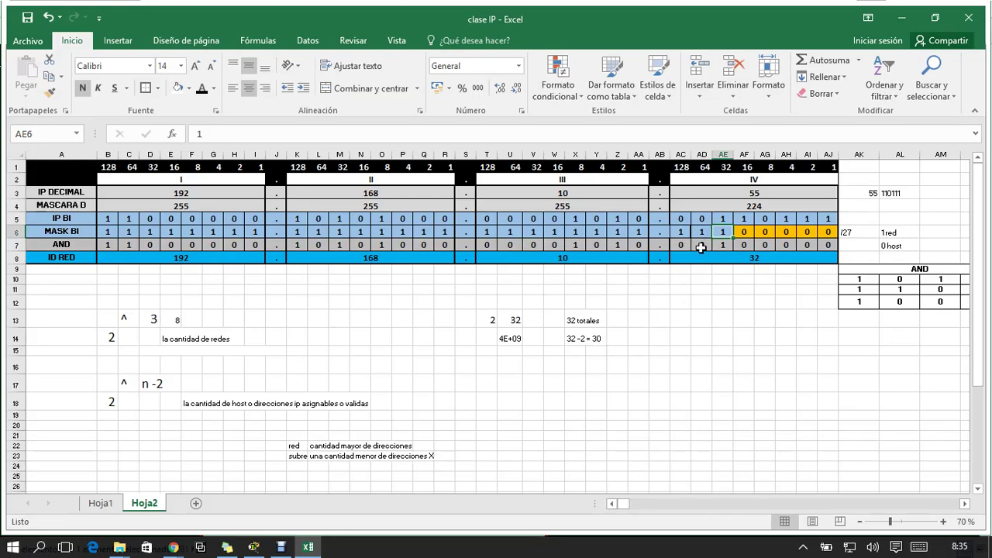
Step: On Hoja1, enter 0 in cell I17 as the first value of the subnet series
{"action": "left_click", "coordinate": [101, 504]}
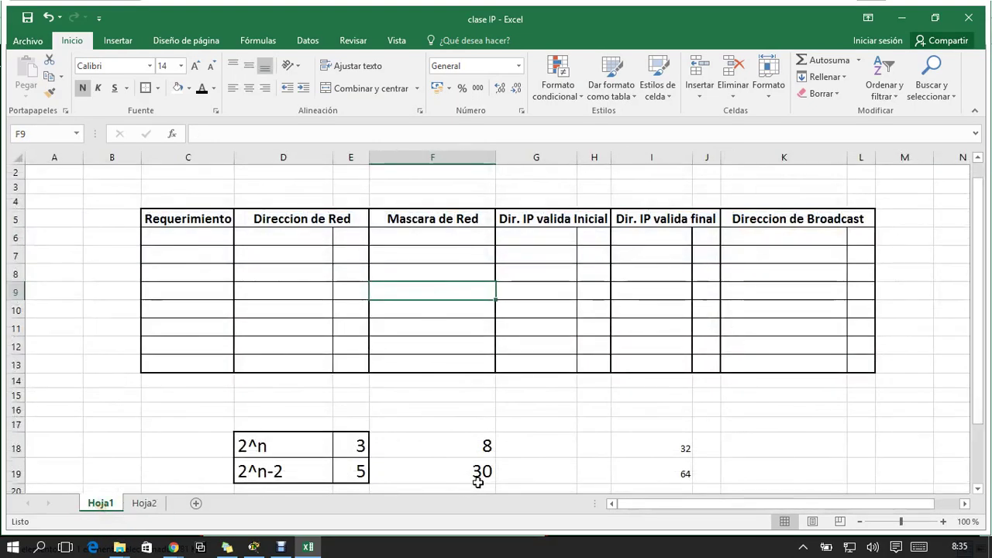
{"action": "scroll", "coordinate": [772, 414], "scroll_direction": "down", "scroll_amount": 2}
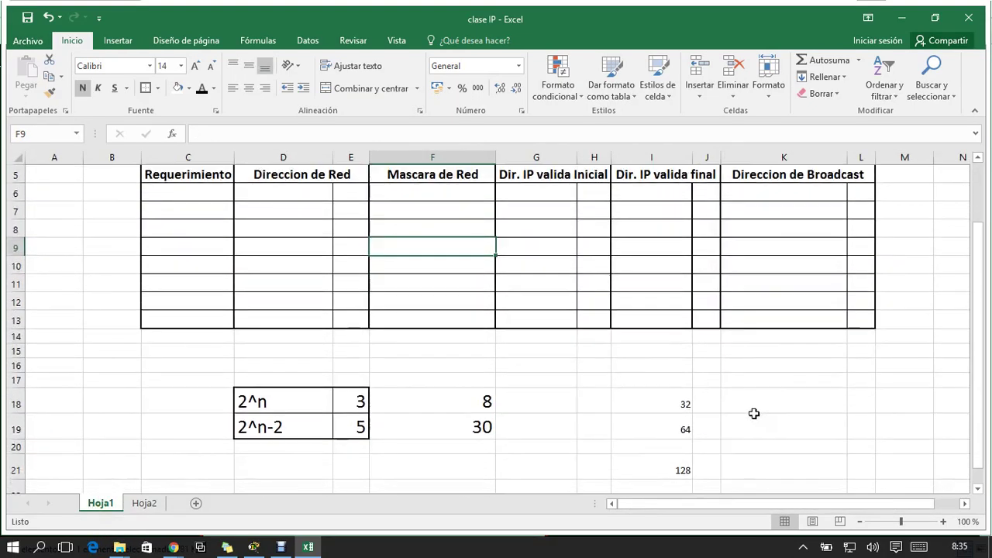
{"action": "left_click", "coordinate": [681, 351]}
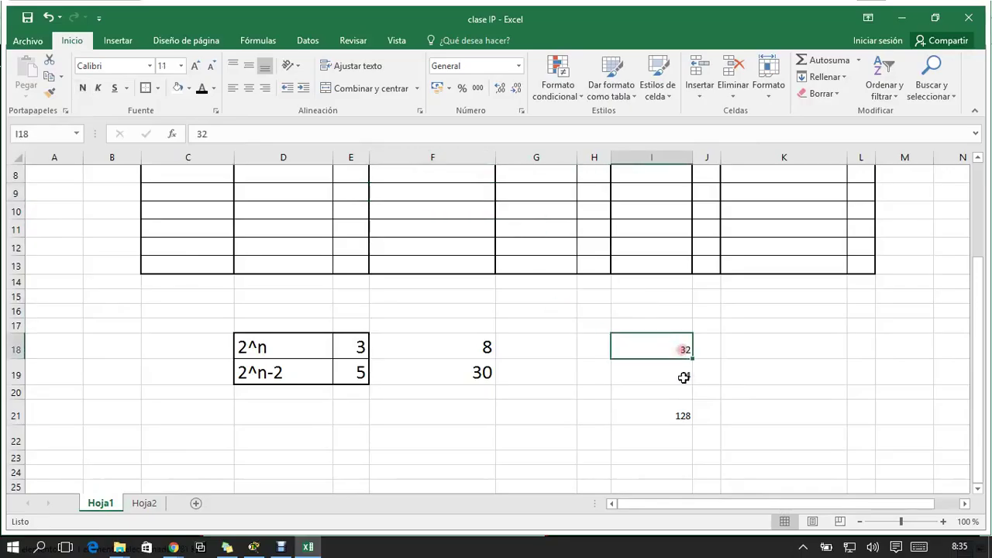
{"action": "left_click", "coordinate": [685, 375]}
{"action": "left_click", "coordinate": [686, 414]}
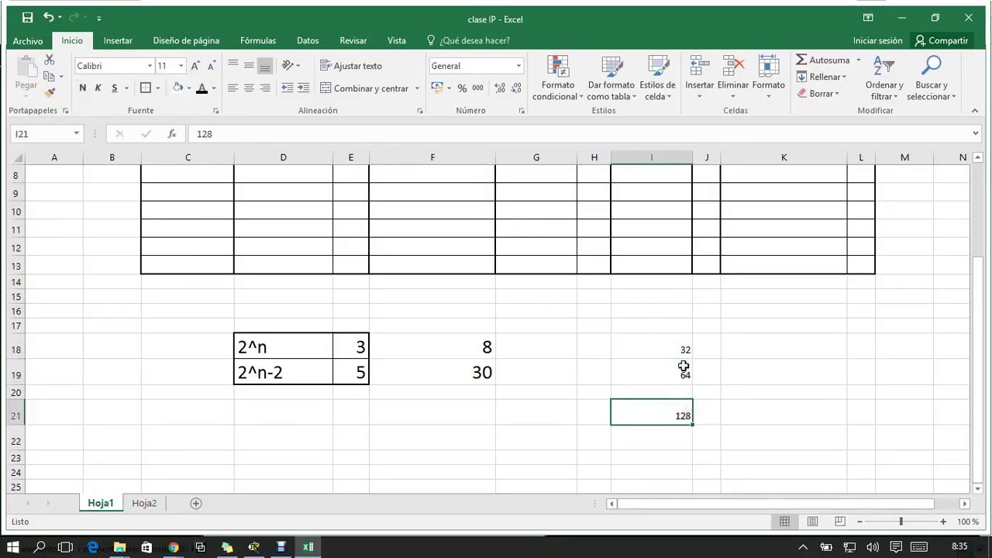
{"action": "left_click", "coordinate": [683, 325]}
{"action": "type", "text": "0"}
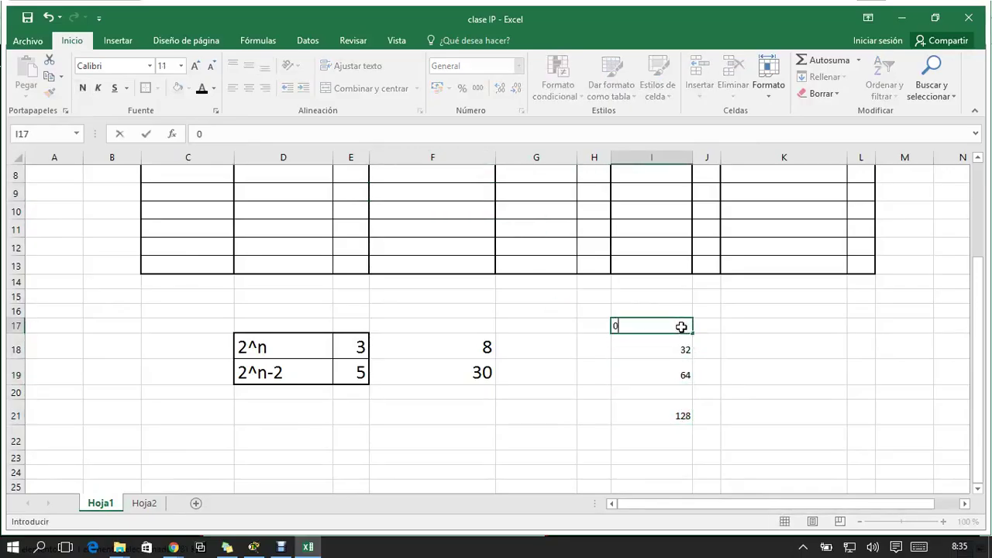
{"action": "left_click", "coordinate": [662, 375]}
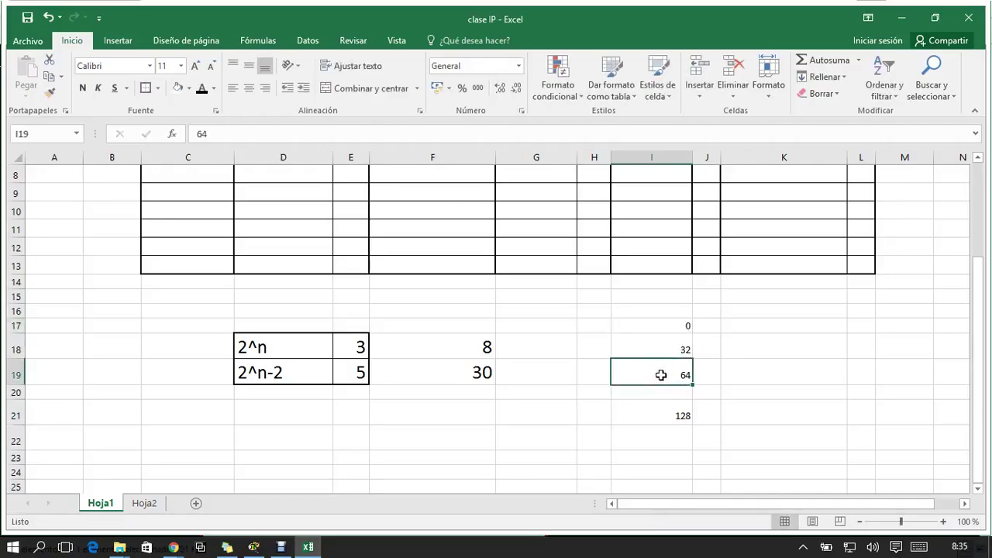
Step: Review the subnet series in column I of Hoja1 against the last network bit and first host bit of the mask on Hoja2
{"action": "left_click", "coordinate": [687, 325]}
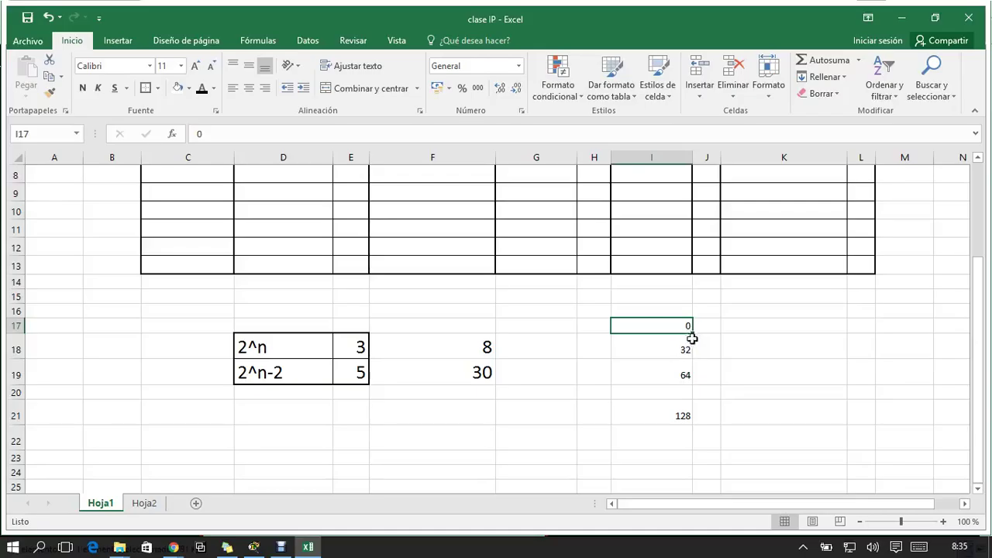
{"action": "left_click", "coordinate": [683, 348]}
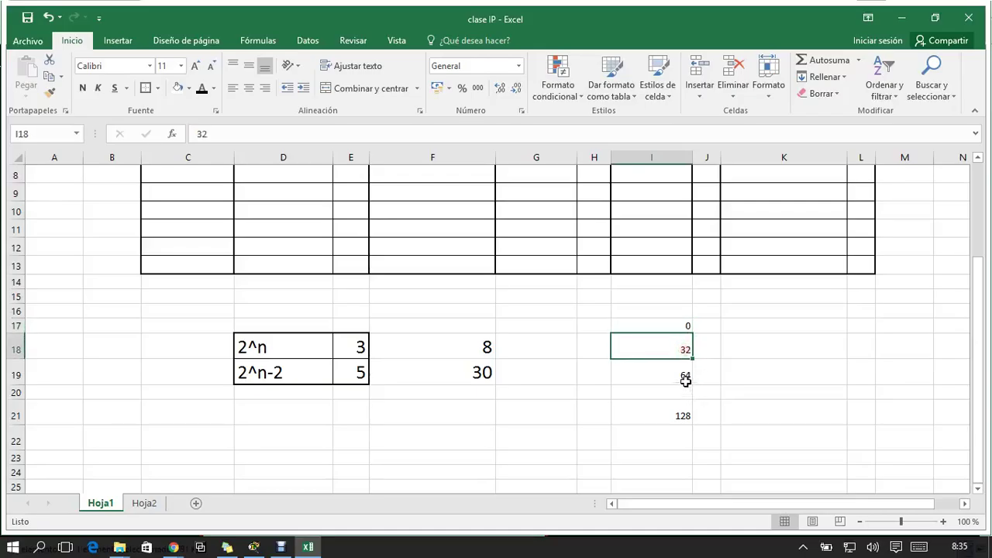
{"action": "left_click", "coordinate": [686, 380]}
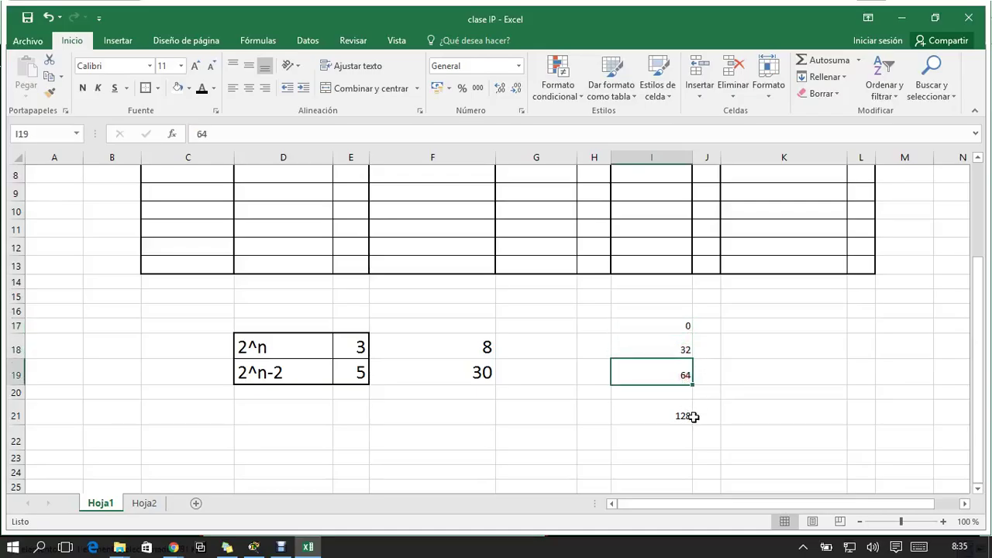
{"action": "left_click", "coordinate": [686, 394]}
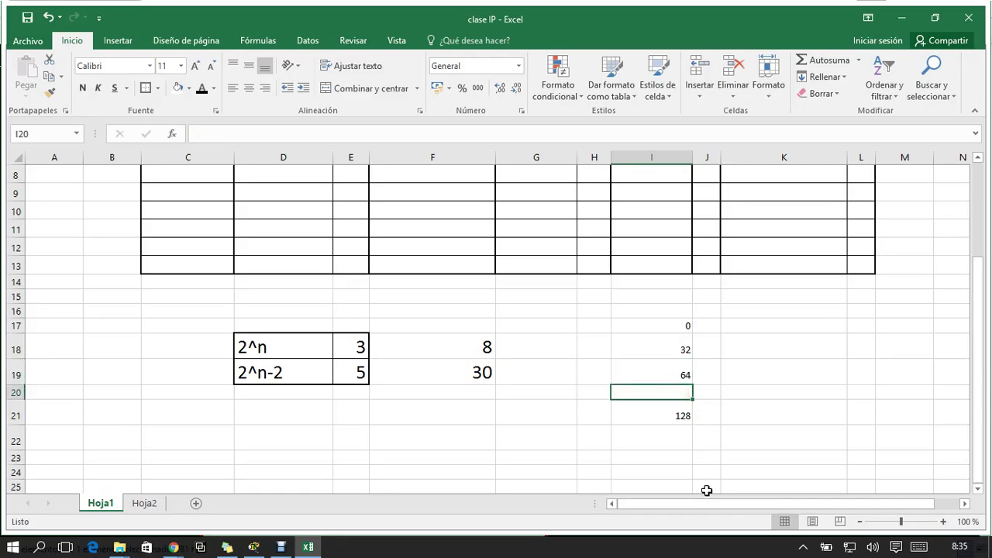
{"action": "left_click", "coordinate": [151, 505]}
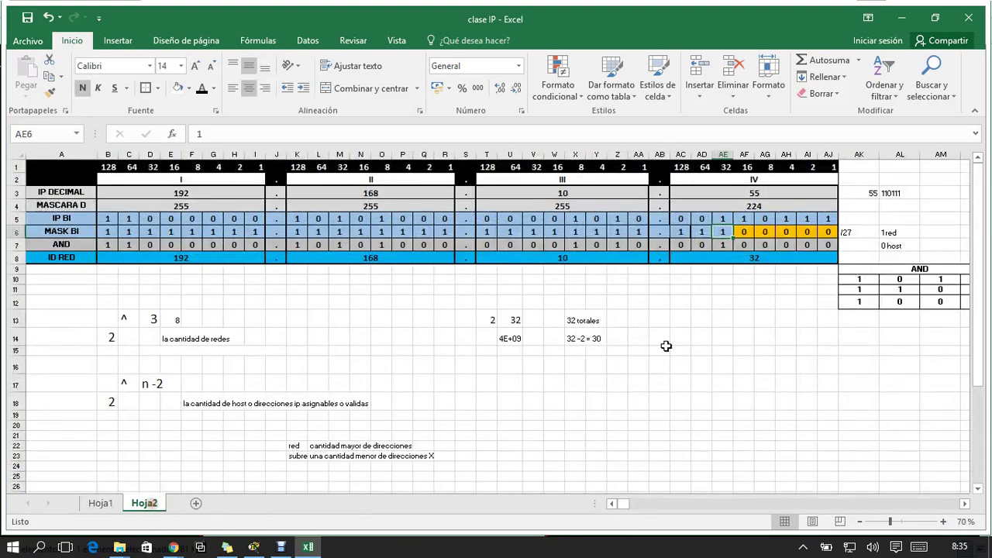
{"action": "left_click", "coordinate": [724, 231]}
{"action": "left_click", "coordinate": [742, 231]}
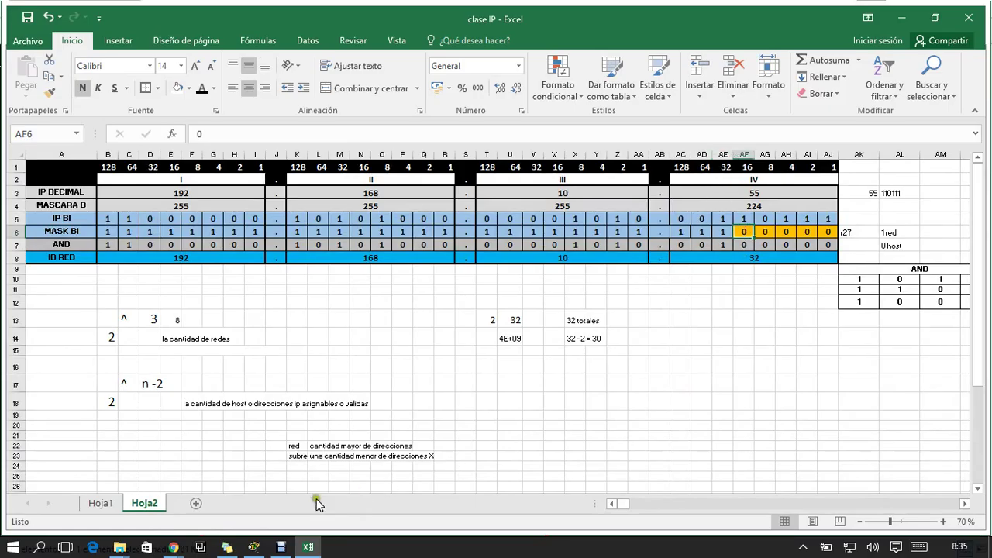
Step: Enter the formula =I19+32 in cell I20 of Hoja1
{"action": "left_click", "coordinate": [113, 503]}
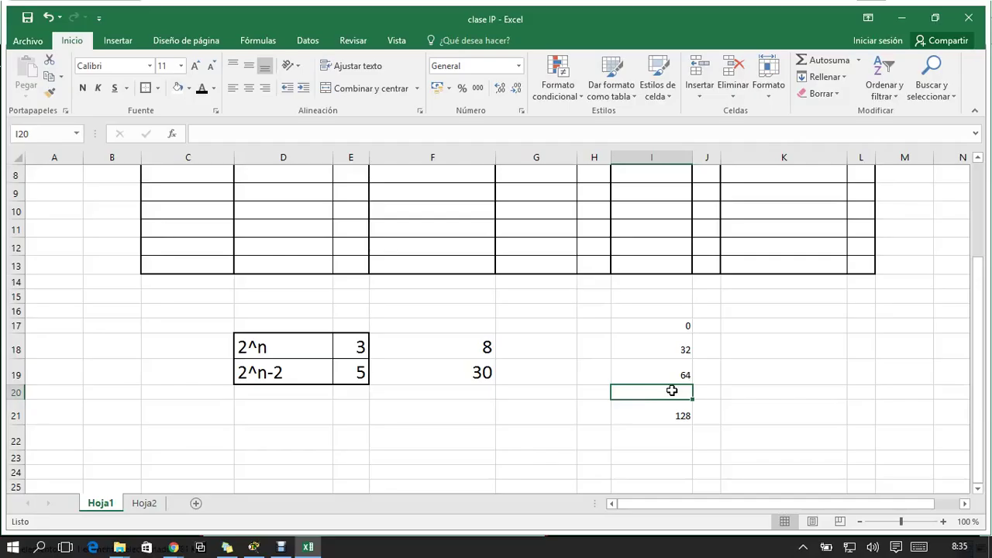
{"action": "type", "text": "="}
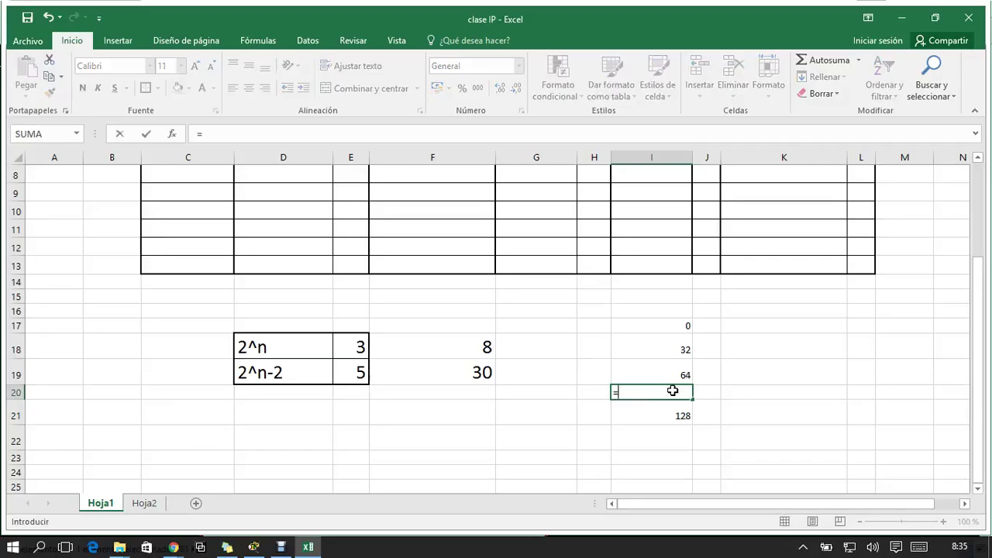
{"action": "left_click", "coordinate": [677, 377]}
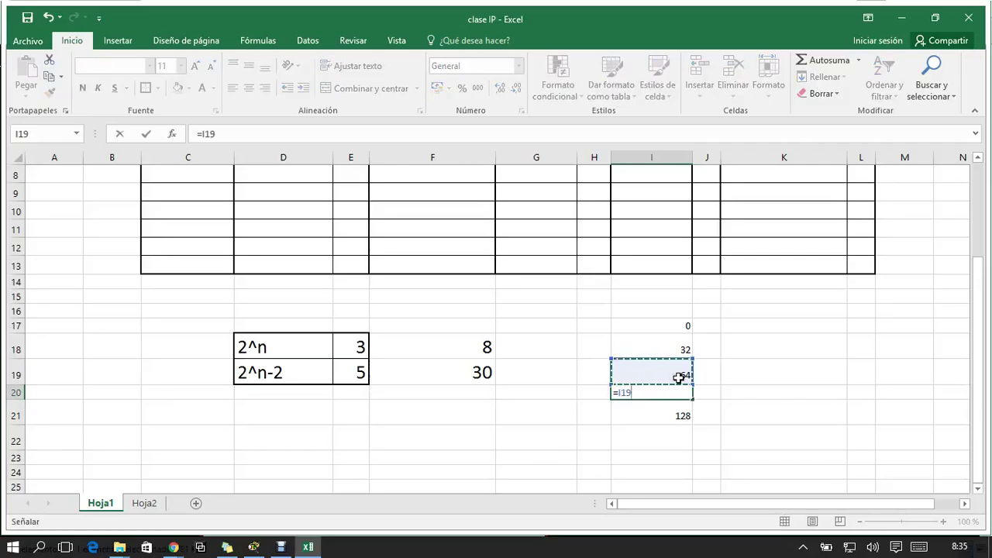
{"action": "type", "text": "+3"}
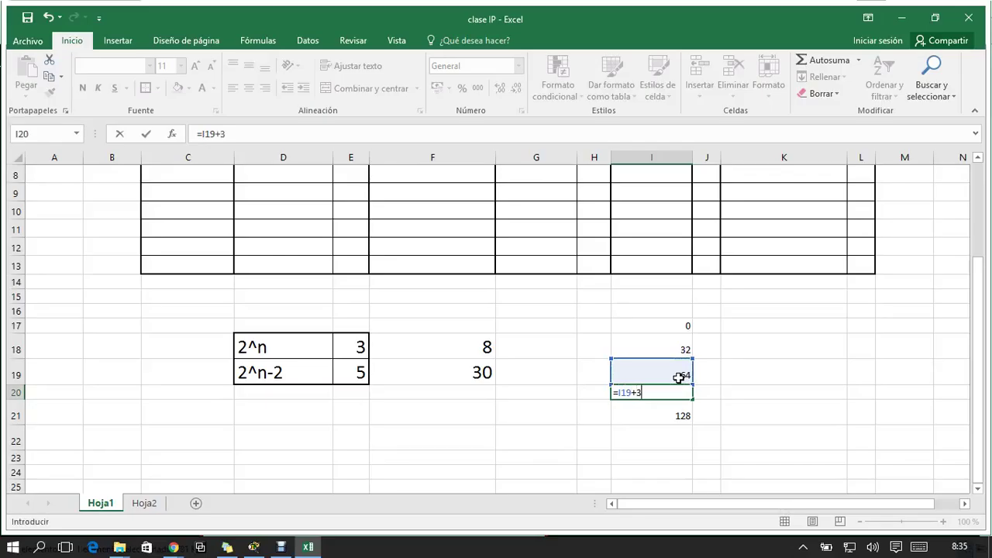
{"action": "key", "text": "Return"}
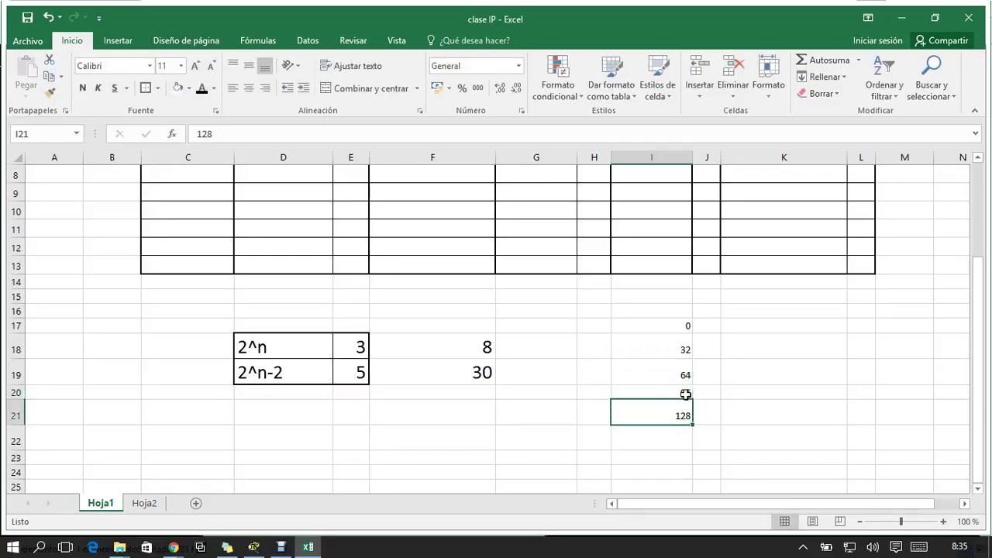
Step: Fill the I20 formula down through cell I24 to complete the subnet series
{"action": "left_click", "coordinate": [686, 390]}
{"action": "left_click_drag", "start_coordinate": [692, 397], "coordinate": [700, 485]}
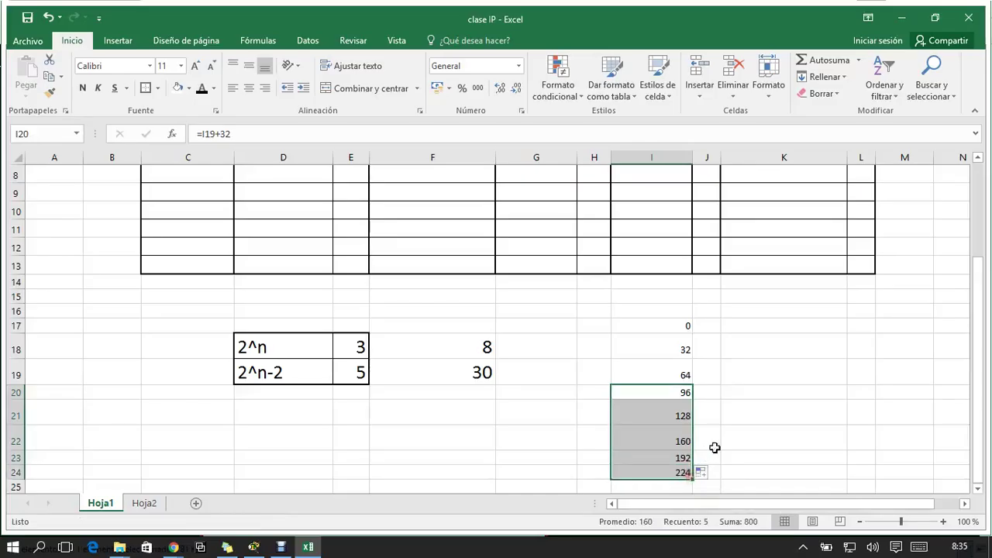
{"action": "left_click", "coordinate": [724, 440]}
{"action": "left_click", "coordinate": [603, 326]}
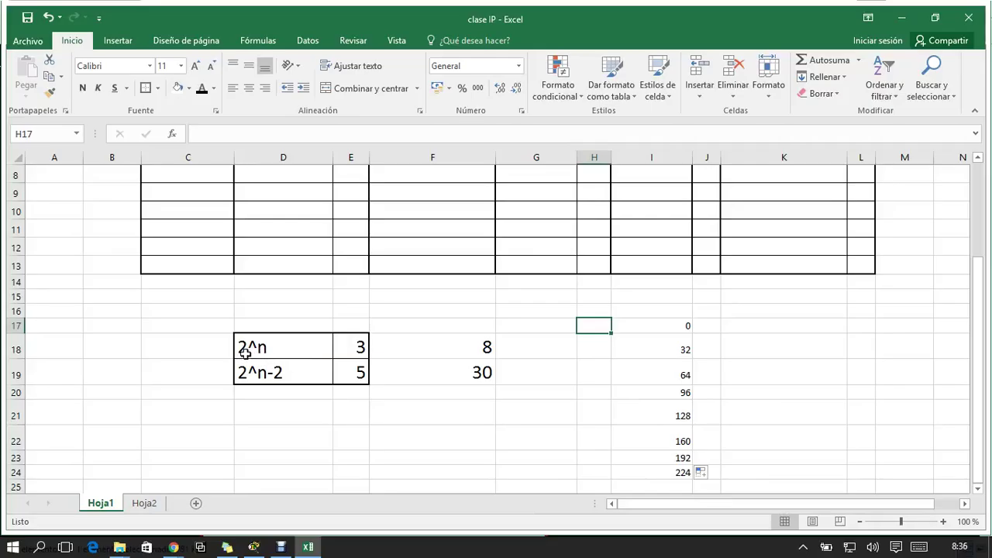
Step: Number the eight subnets from 1 to 8 in cells H17 to H24, beside the subnet series
{"action": "left_click", "coordinate": [359, 346]}
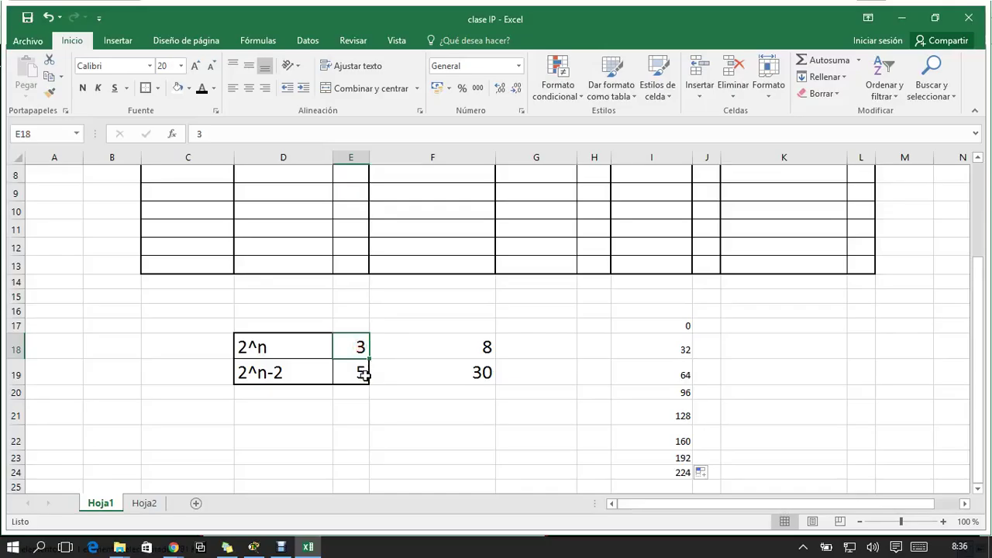
{"action": "left_click", "coordinate": [455, 350]}
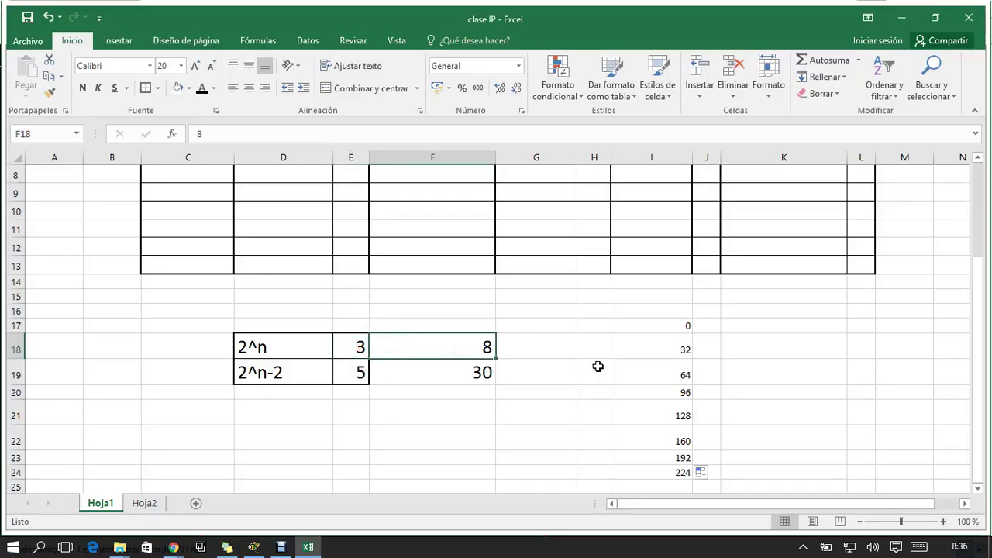
{"action": "left_click", "coordinate": [598, 326]}
{"action": "type", "text": "1"}
{"action": "key", "text": "Return"}
{"action": "type", "text": "2"}
{"action": "key", "text": "Return"}
{"action": "type", "text": "3"}
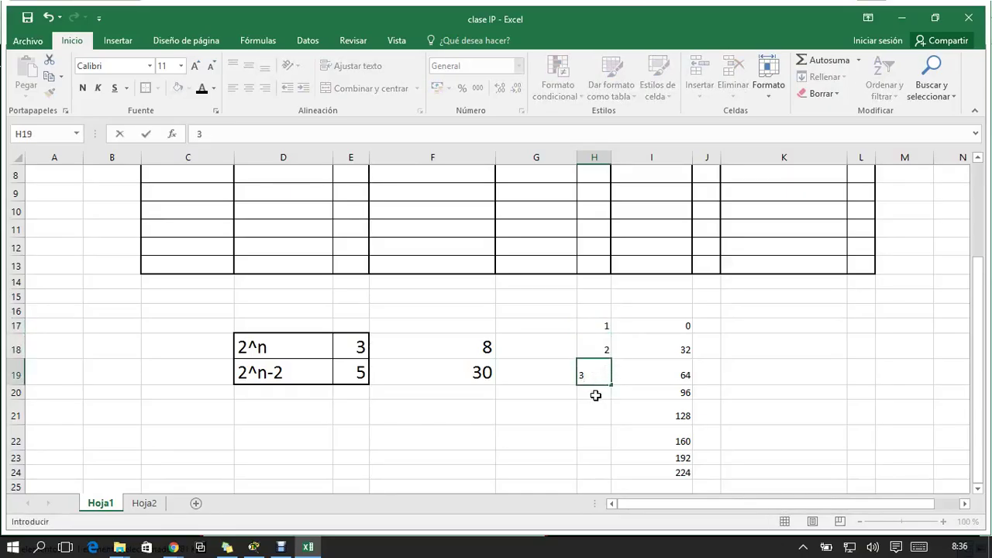
{"action": "key", "text": "Return"}
{"action": "type", "text": "4"}
{"action": "key", "text": "Return"}
{"action": "type", "text": "5"}
{"action": "key", "text": "Return"}
{"action": "type", "text": "6"}
{"action": "key", "text": "Return"}
{"action": "type", "text": "7"}
{"action": "key", "text": "Return"}
{"action": "type", "text": "8"}
{"action": "left_click", "coordinate": [767, 424]}
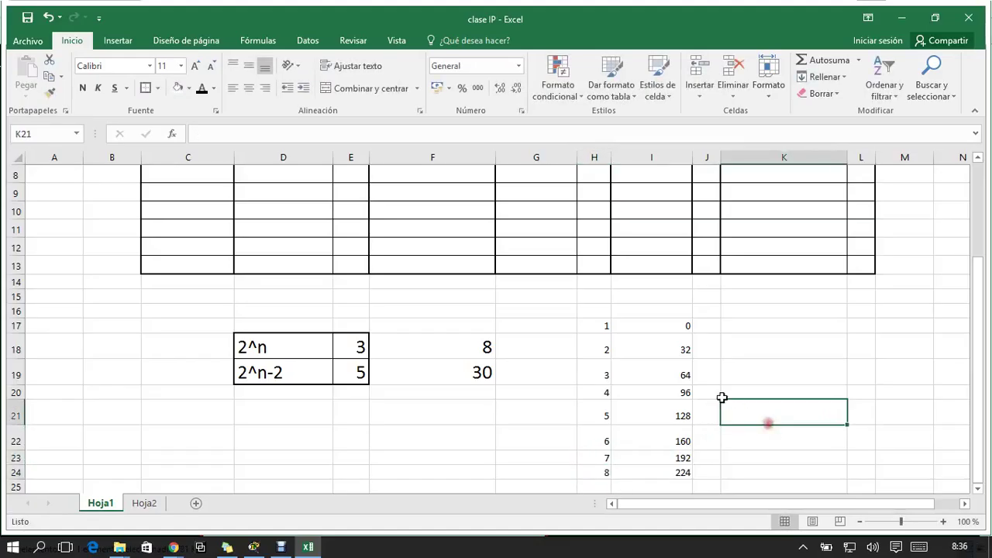
Step: Copy the subnet series I17:I24 into cells E6:E13 of the Direccion de Red column
{"action": "left_click_drag", "start_coordinate": [683, 326], "coordinate": [679, 469]}
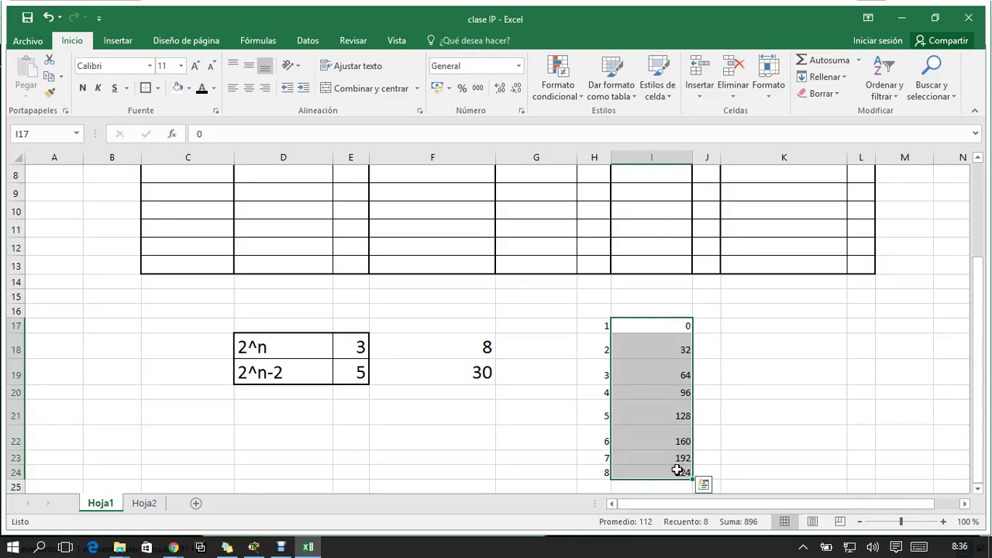
{"action": "key", "text": "ctrl+c"}
{"action": "scroll", "coordinate": [473, 374], "scroll_direction": "up", "scroll_amount": 3}
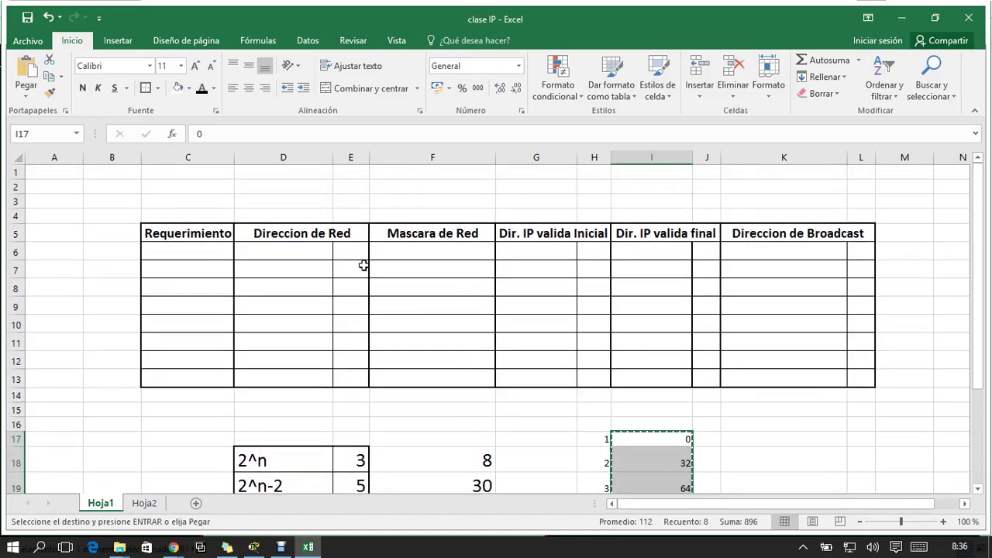
{"action": "left_click", "coordinate": [357, 252]}
{"action": "key", "text": "ctrl+v"}
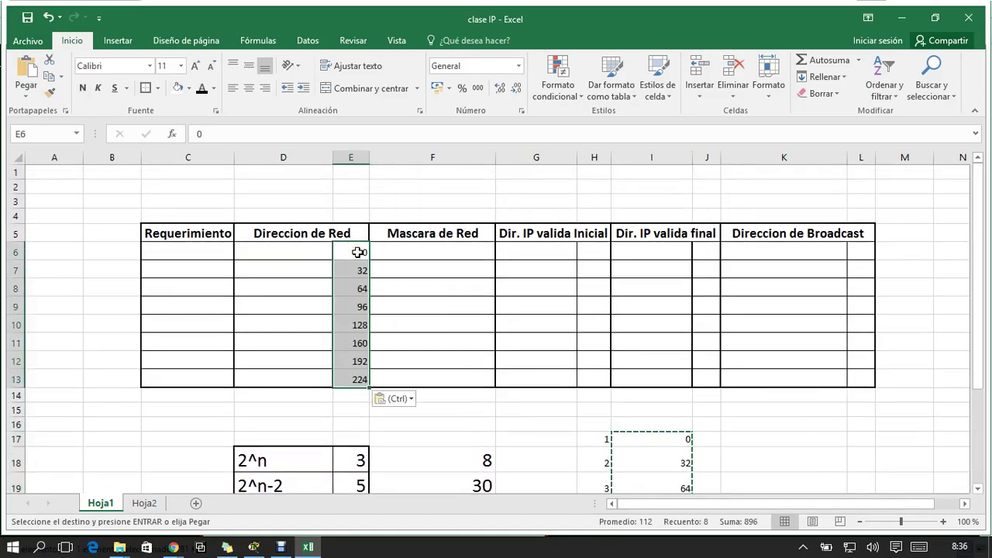
Step: Enter 192.168.10. in cell D6 and copy it to D7:D13 in the Direccion de Red column
{"action": "left_click", "coordinate": [287, 249]}
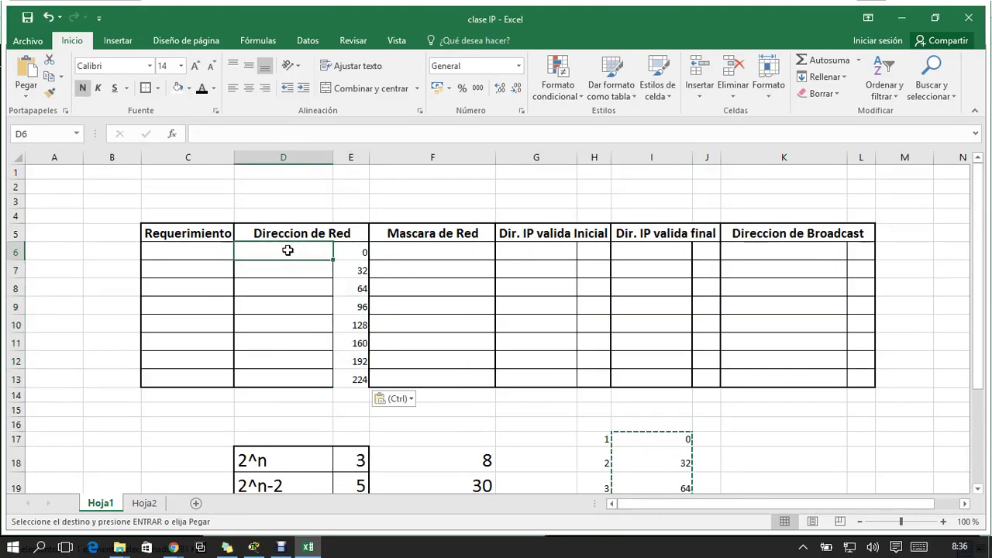
{"action": "type", "text": "192.168.10."}
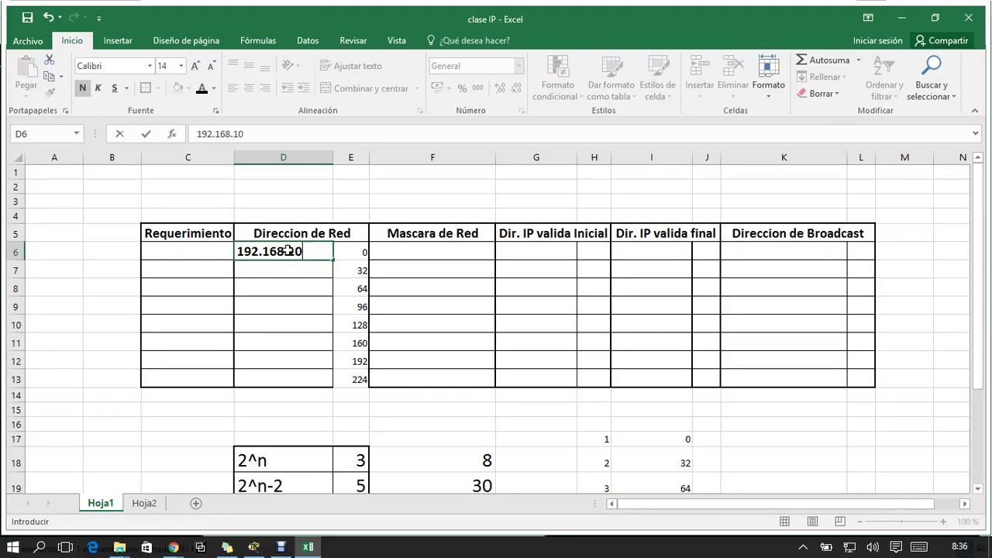
{"action": "left_click", "coordinate": [280, 284]}
{"action": "left_click", "coordinate": [281, 256]}
{"action": "key", "text": "ctrl+c"}
{"action": "left_click_drag", "start_coordinate": [293, 269], "coordinate": [295, 375]}
{"action": "key", "text": "ctrl+v"}
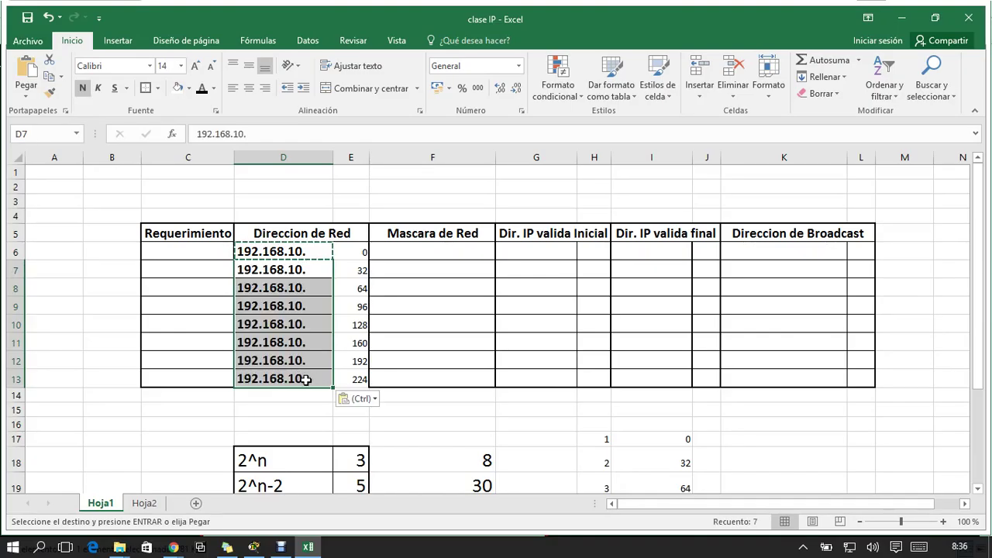
Step: Apply all borders to the subnet values in E6:E13
{"action": "left_click_drag", "start_coordinate": [357, 253], "coordinate": [345, 386]}
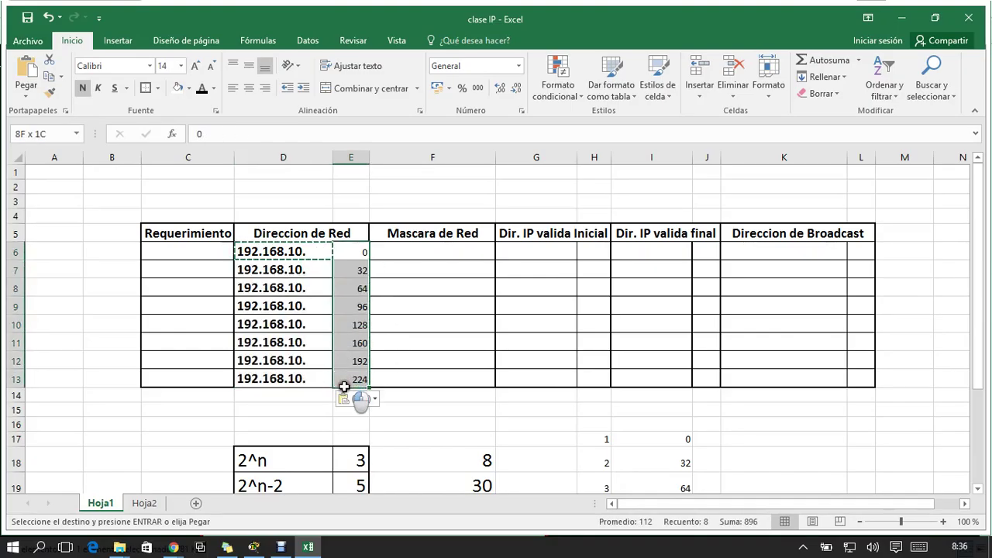
{"action": "left_click", "coordinate": [158, 87]}
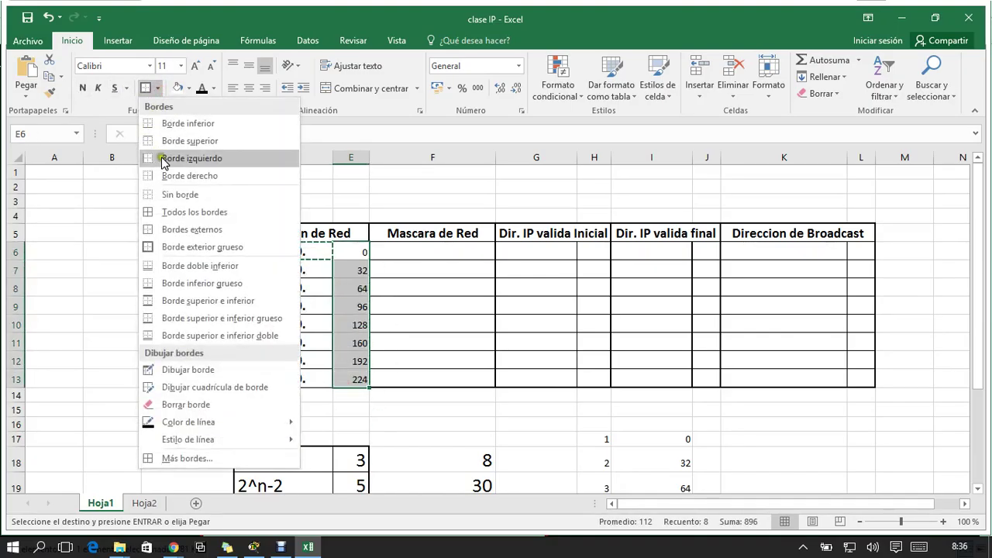
{"action": "left_click", "coordinate": [180, 212]}
{"action": "left_click", "coordinate": [410, 321]}
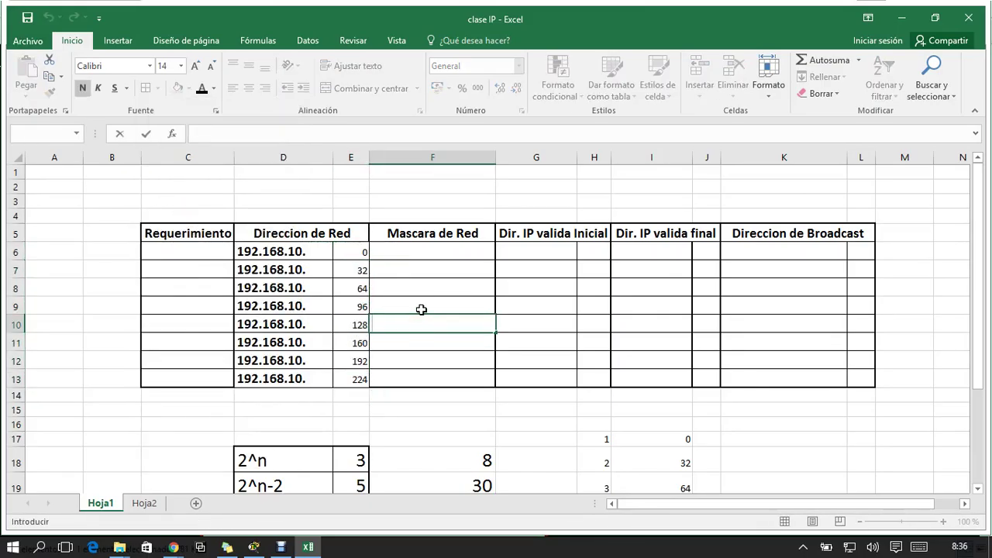
Step: Check the mask on Hoja2 and enter / 27 255.255.255.224 in cell F6 of Hoja1 under Mascara de Red
{"action": "scroll", "coordinate": [466, 316], "scroll_direction": "down", "scroll_amount": 1}
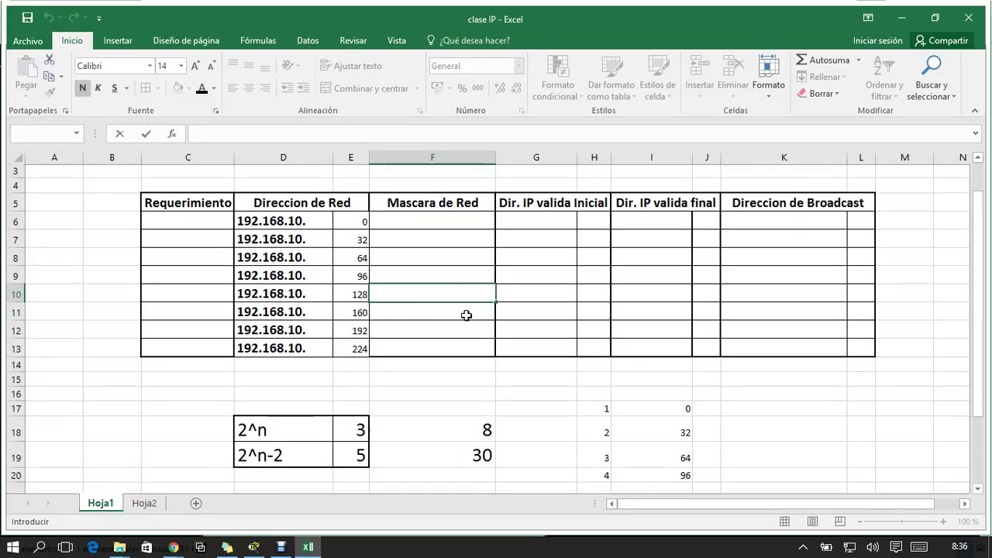
{"action": "scroll", "coordinate": [465, 316], "scroll_direction": "down", "scroll_amount": 1}
{"action": "left_click", "coordinate": [144, 504]}
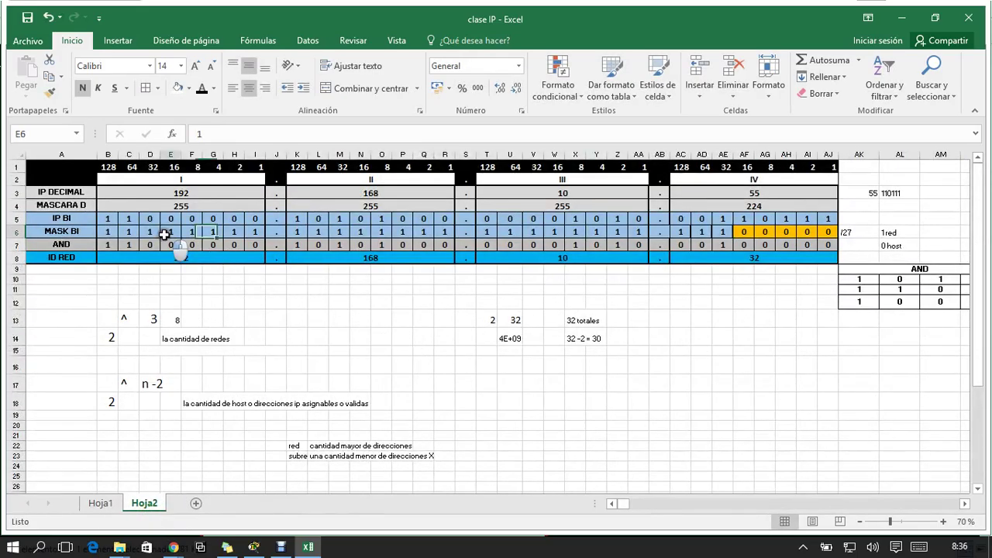
{"action": "left_click", "coordinate": [495, 231]}
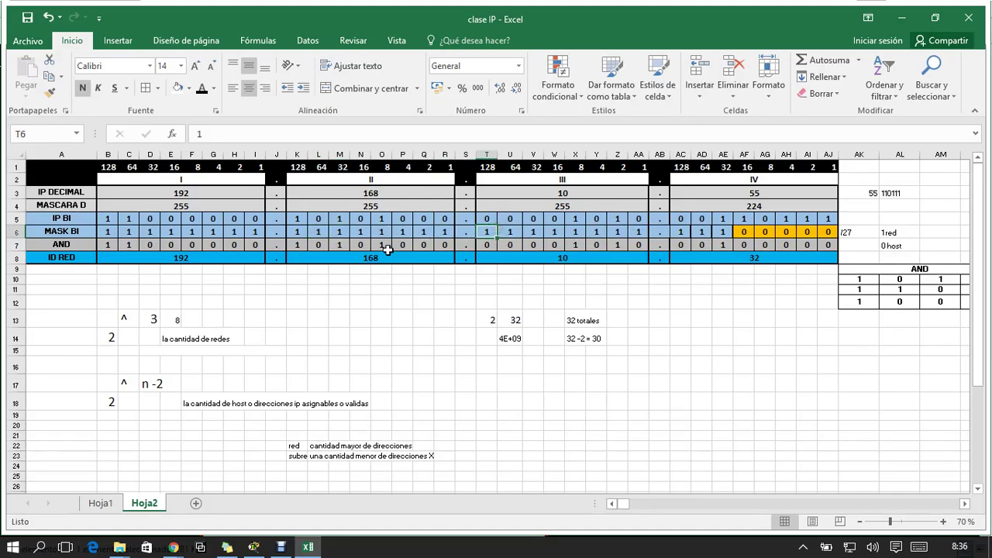
{"action": "left_click", "coordinate": [100, 504]}
{"action": "scroll", "coordinate": [425, 321], "scroll_direction": "up", "scroll_amount": 1}
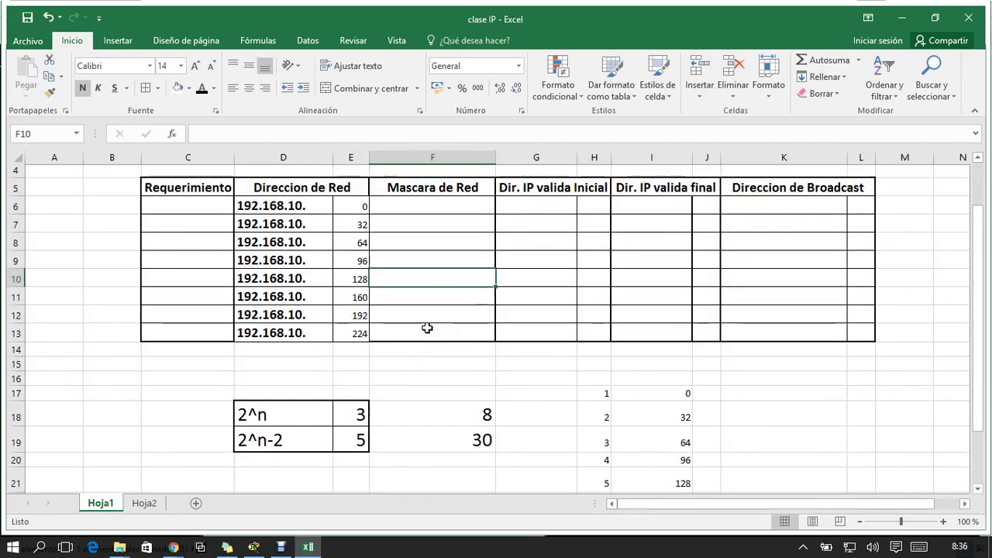
{"action": "double_click", "coordinate": [436, 210]}
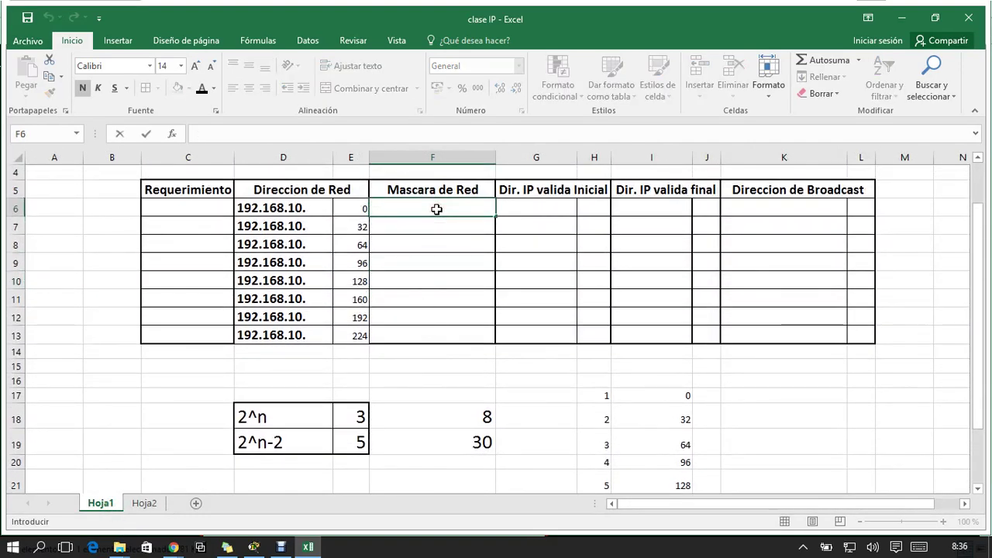
{"action": "type", "text": "/ 27"}
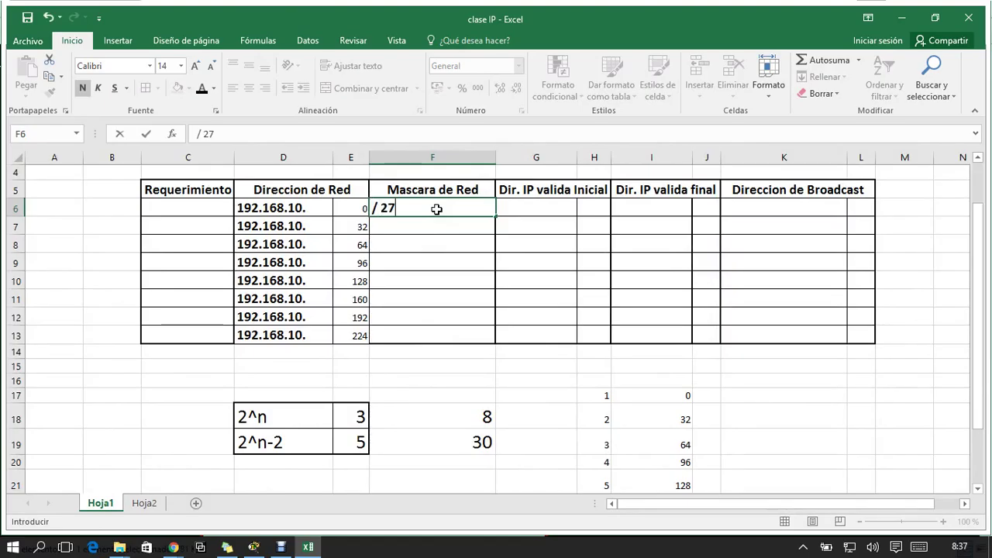
{"action": "type", "text": " 255.255.255.224"}
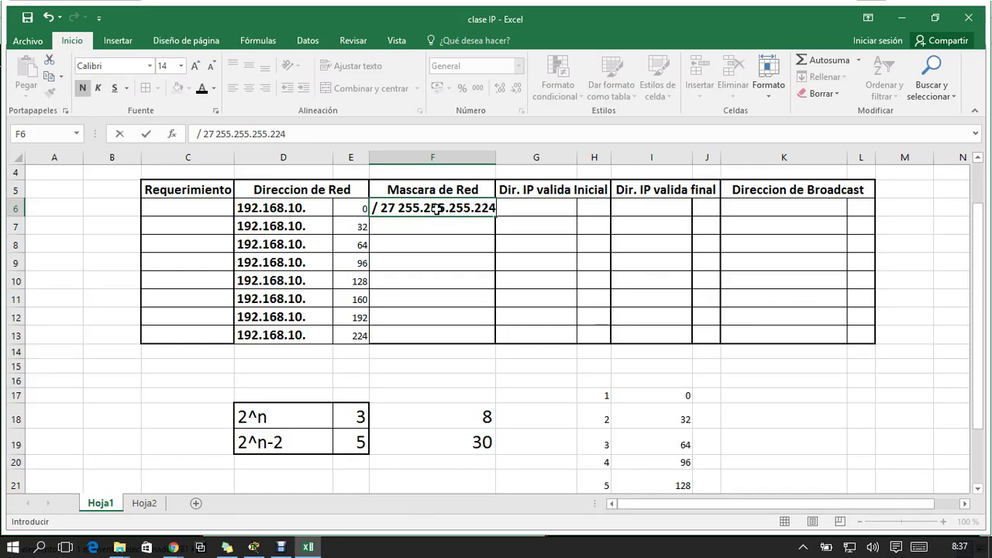
{"action": "left_click", "coordinate": [454, 313]}
{"action": "left_click", "coordinate": [449, 355]}
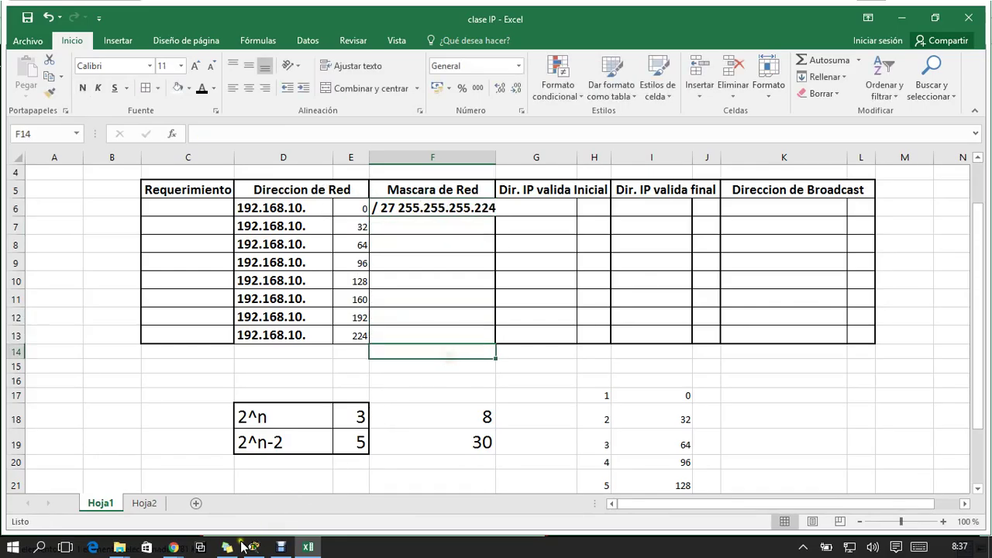
Step: Examine the binary mask on Hoja2, covering the first octet's bits and the network bits of the fourth octet
{"action": "left_click", "coordinate": [151, 506]}
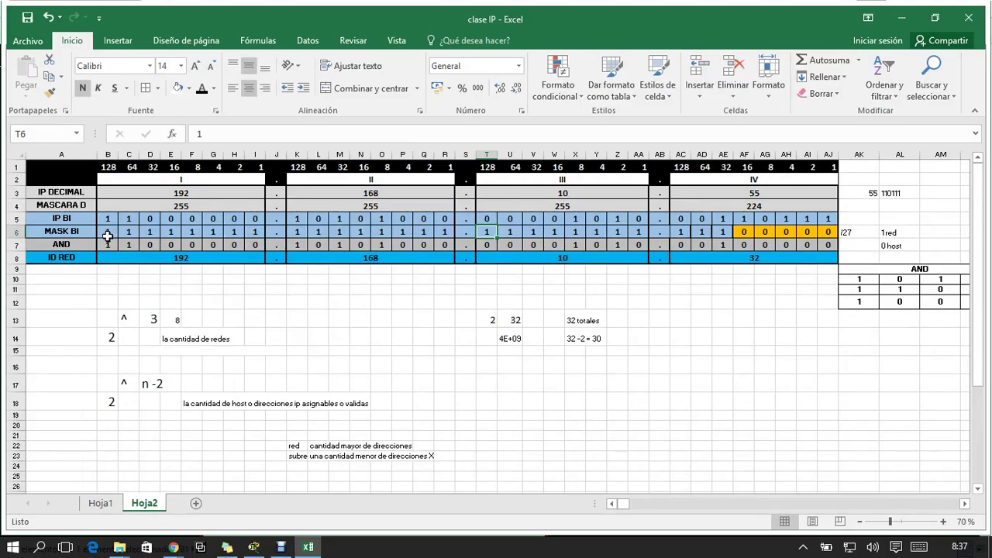
{"action": "left_click_drag", "start_coordinate": [107, 232], "coordinate": [255, 232]}
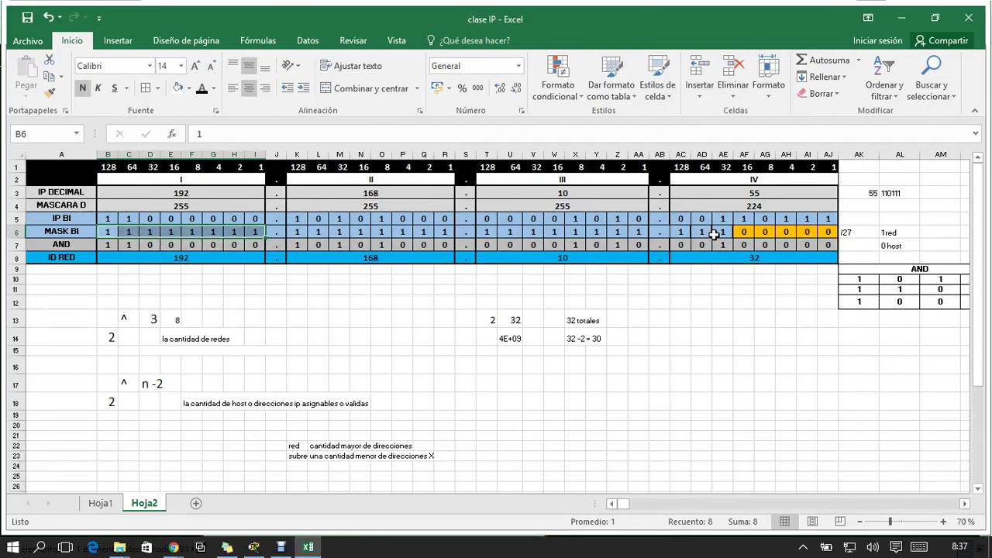
{"action": "left_click", "coordinate": [682, 232]}
{"action": "left_click", "coordinate": [703, 232]}
{"action": "left_click", "coordinate": [725, 232]}
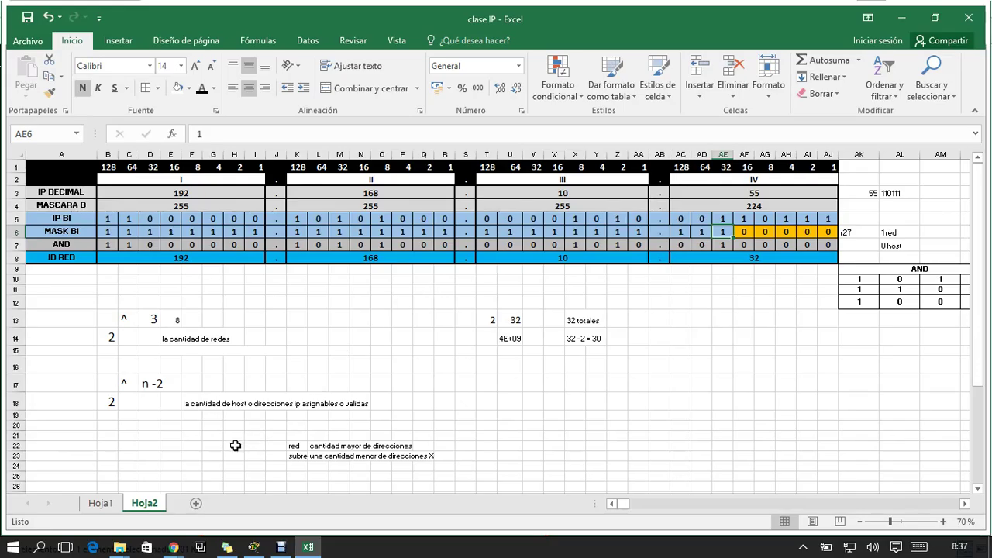
Step: On Hoja1, widen column F slightly and copy the mask from F6 to F7:F13
{"action": "left_click", "coordinate": [100, 503]}
{"action": "left_click", "coordinate": [438, 268]}
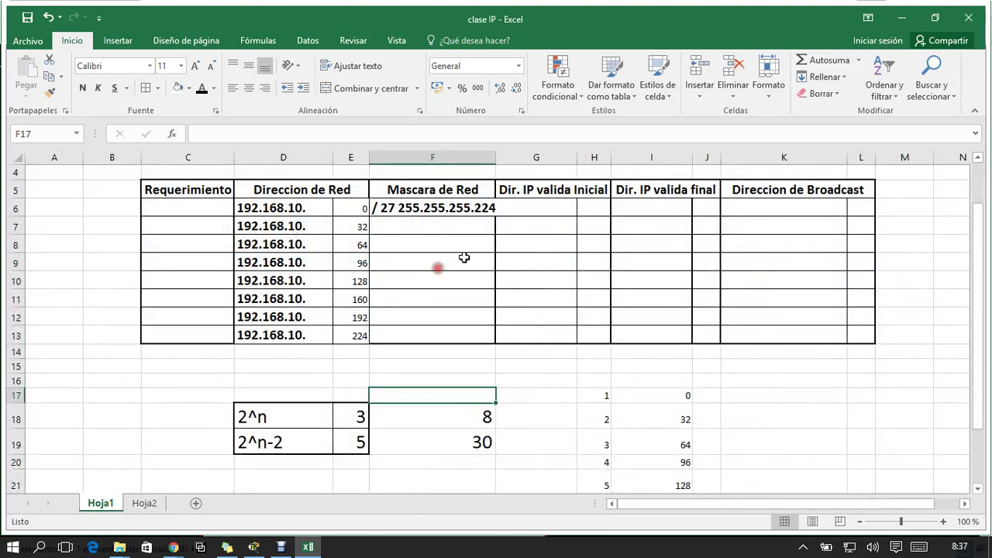
{"action": "left_click_drag", "start_coordinate": [497, 160], "coordinate": [505, 161]}
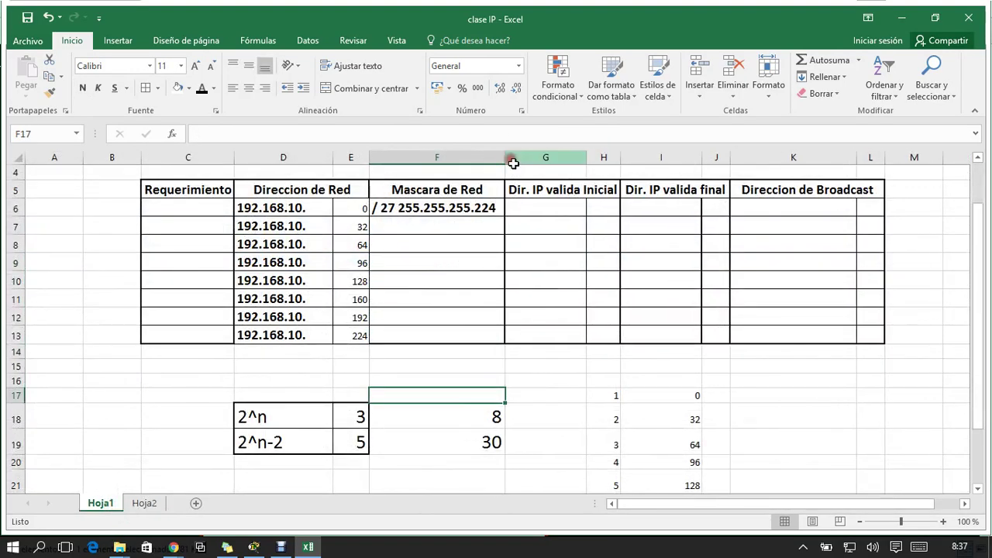
{"action": "left_click", "coordinate": [478, 208]}
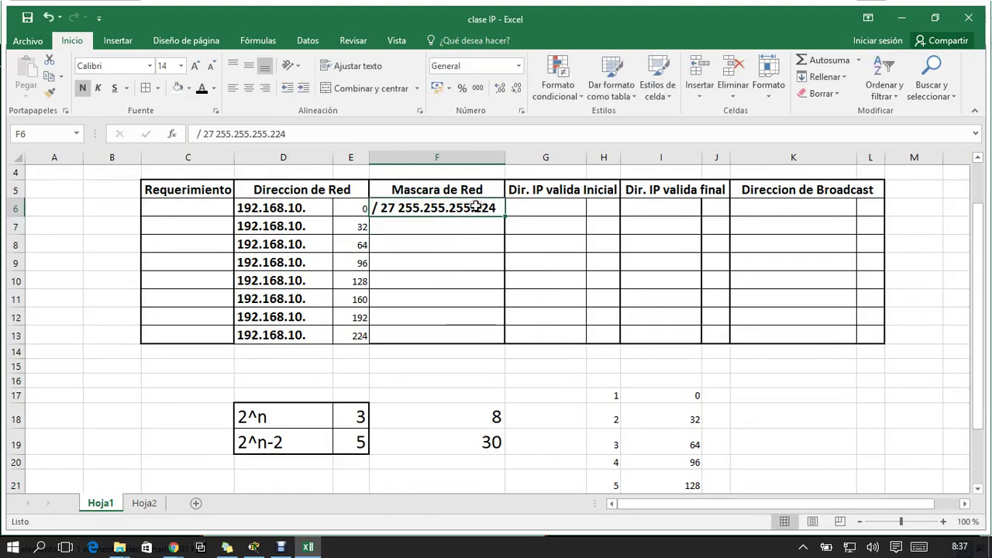
{"action": "key", "text": "ctrl+c"}
{"action": "left_click_drag", "start_coordinate": [467, 227], "coordinate": [463, 329]}
{"action": "key", "text": "ctrl+v"}
{"action": "left_click", "coordinate": [441, 393]}
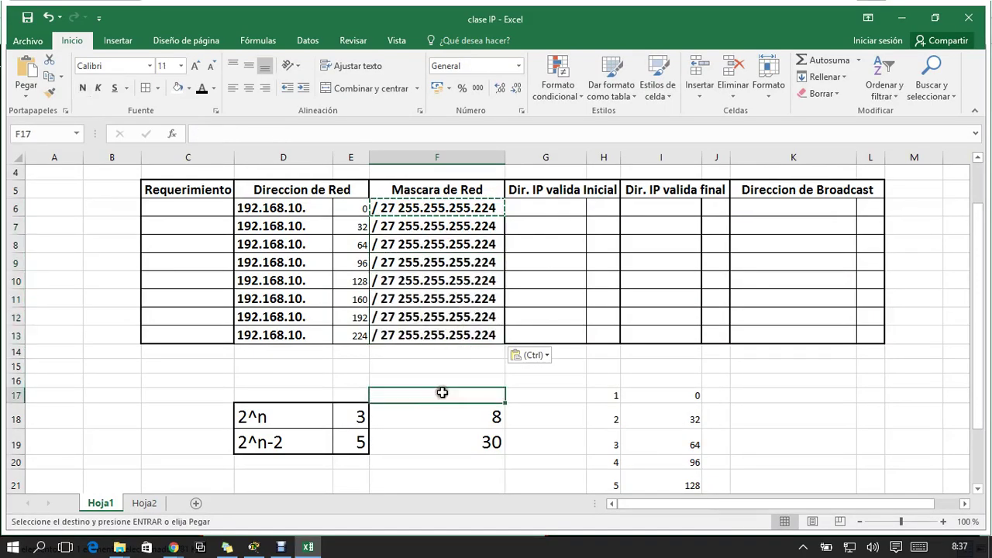
Step: Copy the network prefixes in D6:D13 to G6:G13 under Dir. IP valida Inicial
{"action": "left_click", "coordinate": [301, 209]}
{"action": "left_click_drag", "start_coordinate": [301, 210], "coordinate": [292, 334]}
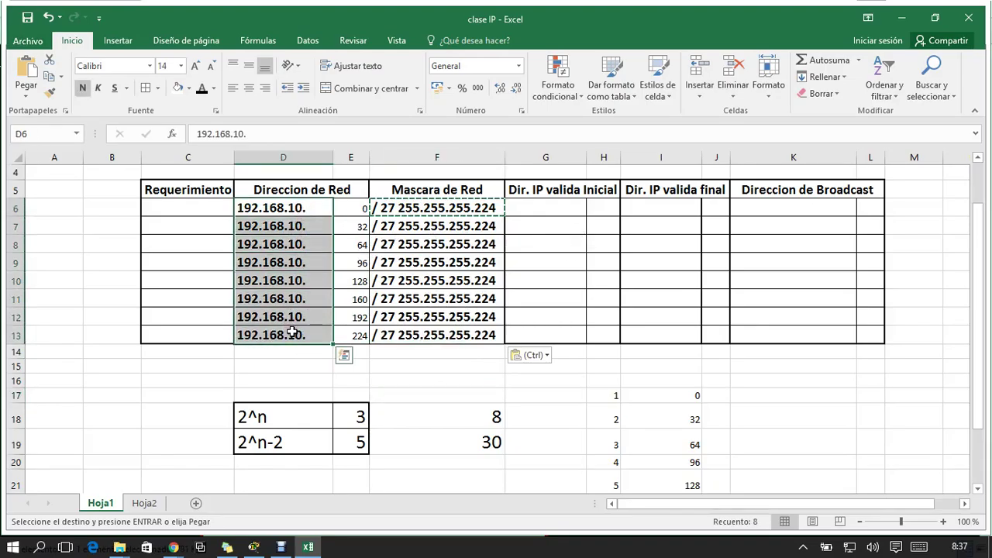
{"action": "key", "text": "ctrl+c"}
{"action": "left_click", "coordinate": [547, 206]}
{"action": "key", "text": "ctrl+v"}
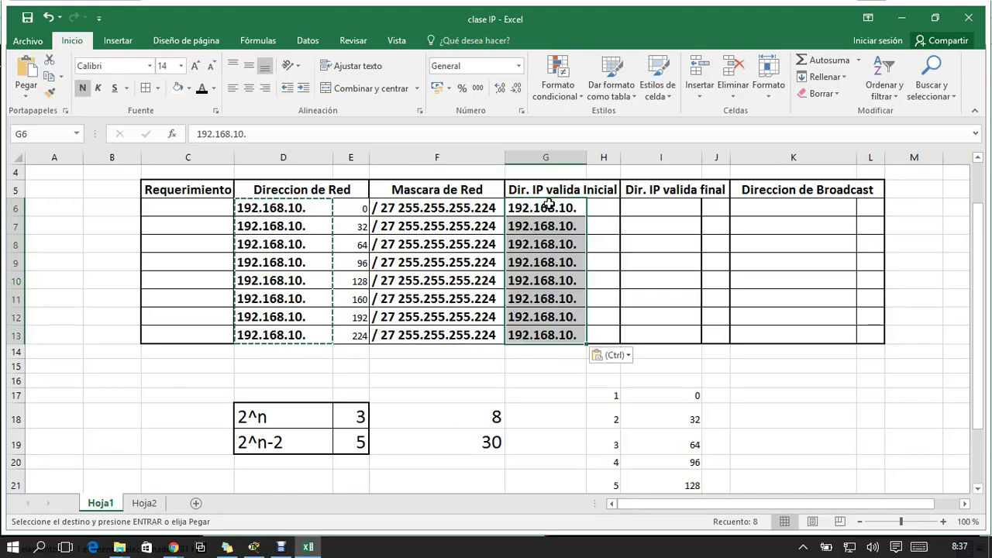
Step: Enter the first valid host octets 1, 33, 65 and 97 in H6:H9 under Dir. IP valida Inicial
{"action": "left_click", "coordinate": [611, 208]}
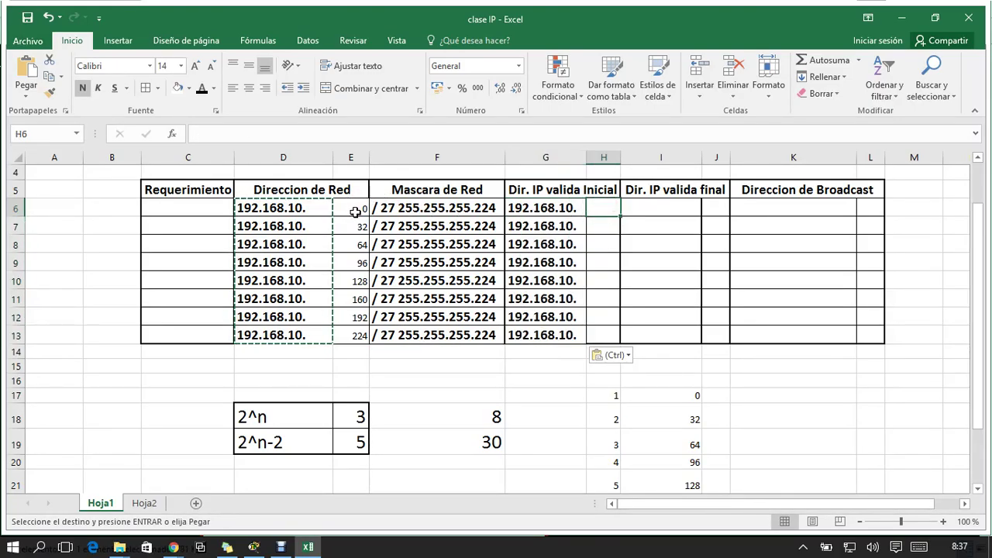
{"action": "type", "text": "1"}
{"action": "left_click", "coordinate": [605, 229]}
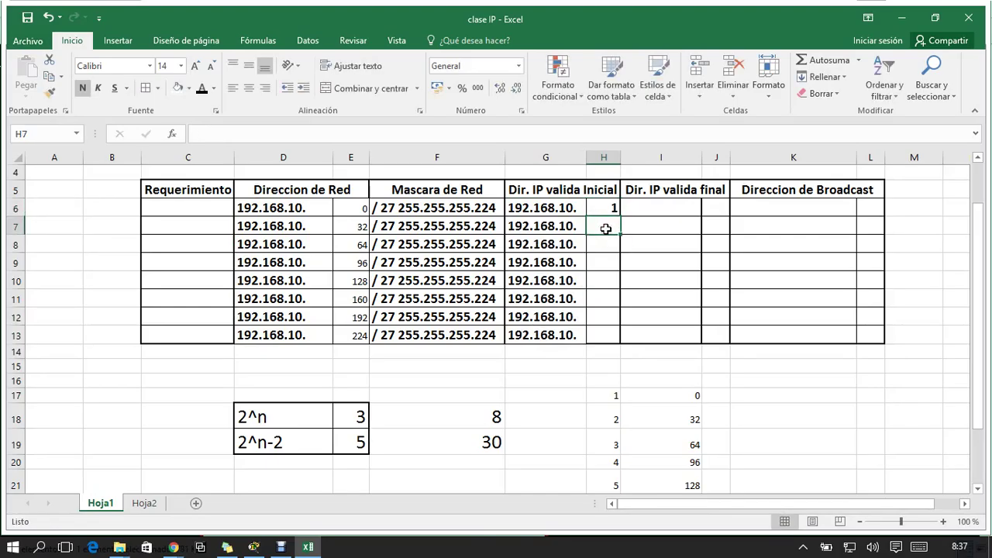
{"action": "type", "text": "33"}
{"action": "left_click", "coordinate": [608, 242]}
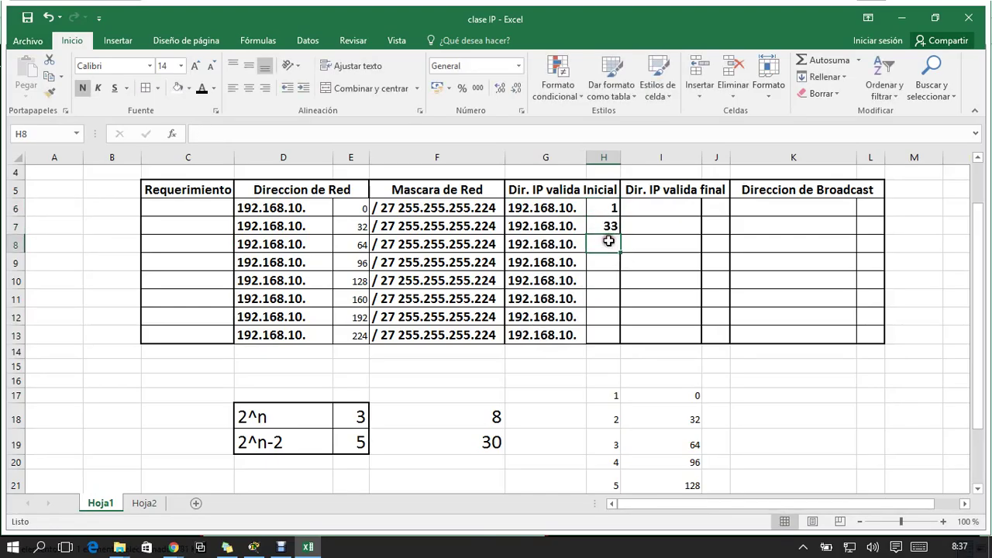
{"action": "type", "text": "65"}
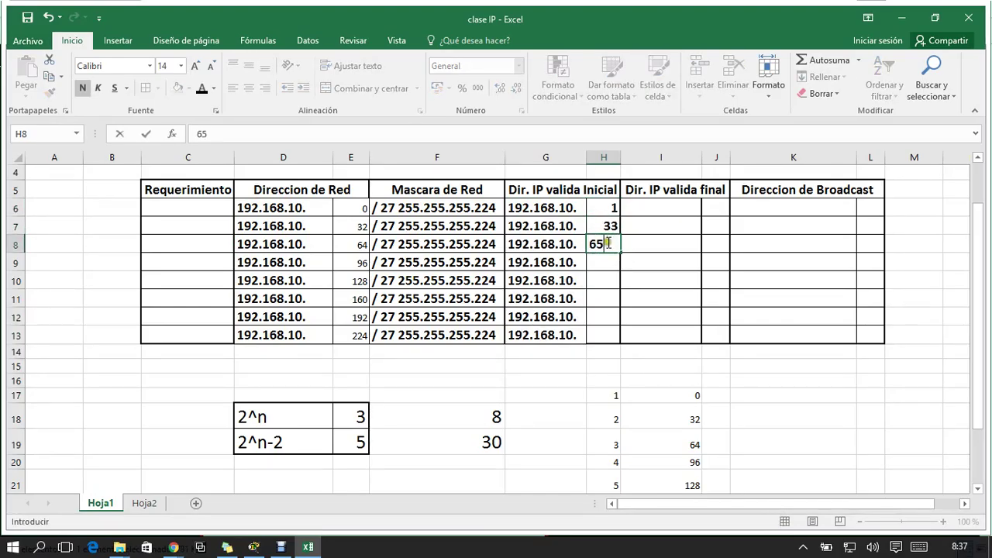
{"action": "left_click", "coordinate": [607, 264]}
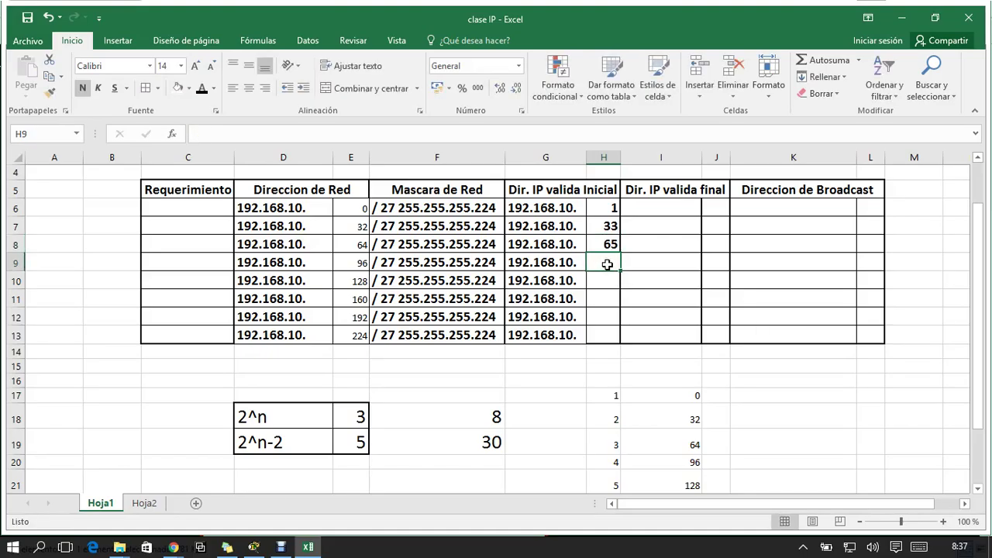
{"action": "type", "text": "97"}
Step: Enter the remaining first valid host octets 129, 161, 193 and 225 in H10:H13
{"action": "left_click", "coordinate": [609, 281]}
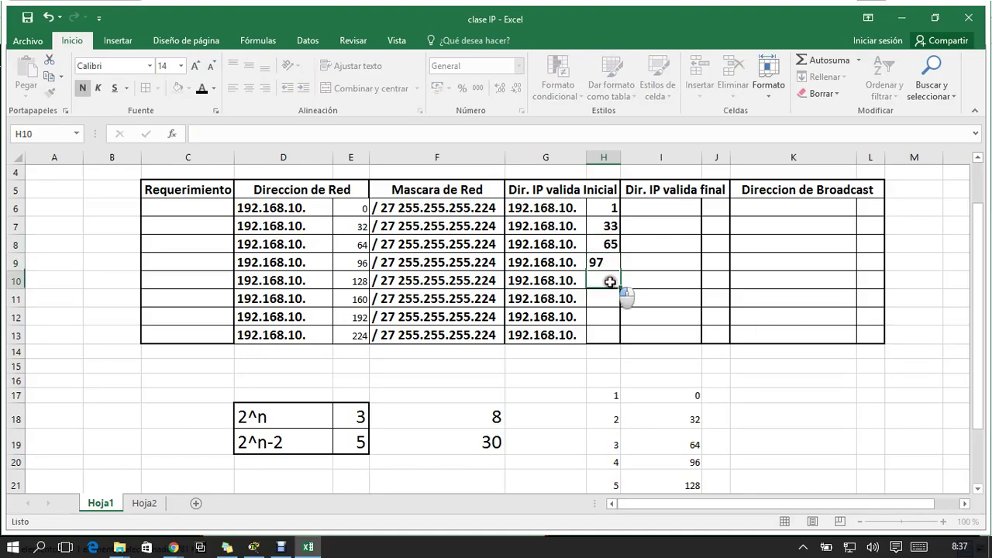
{"action": "type", "text": "12"}
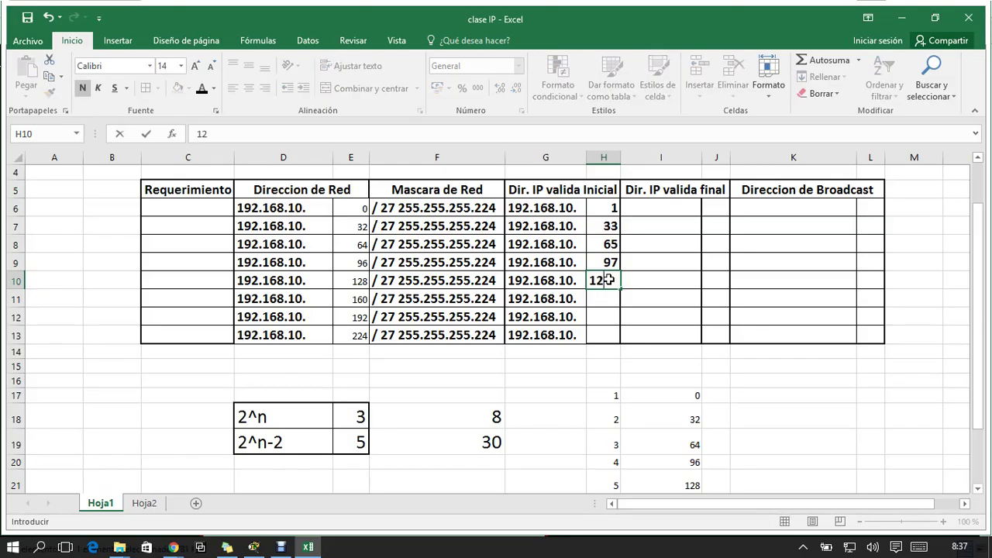
{"action": "type", "text": "9"}
{"action": "left_click", "coordinate": [609, 298]}
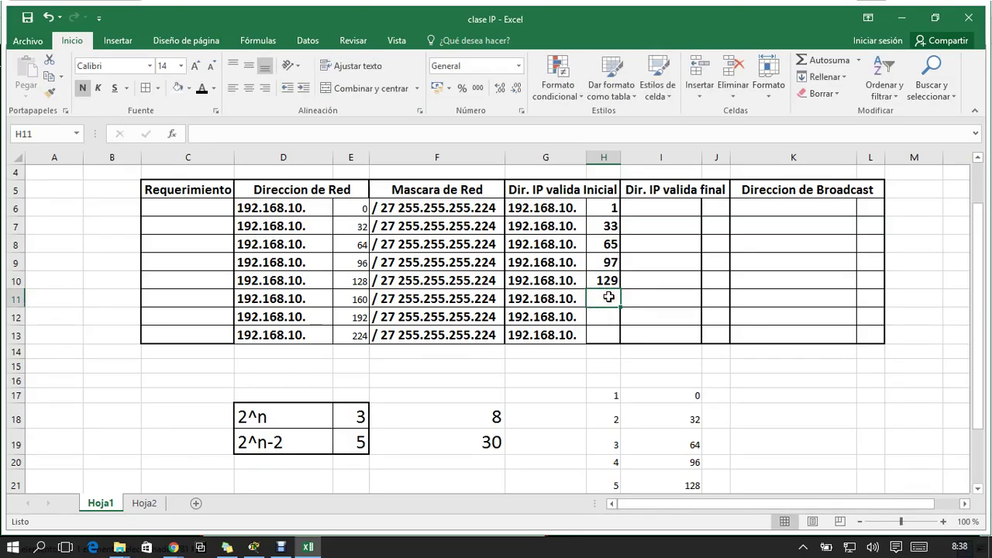
{"action": "type", "text": "161"}
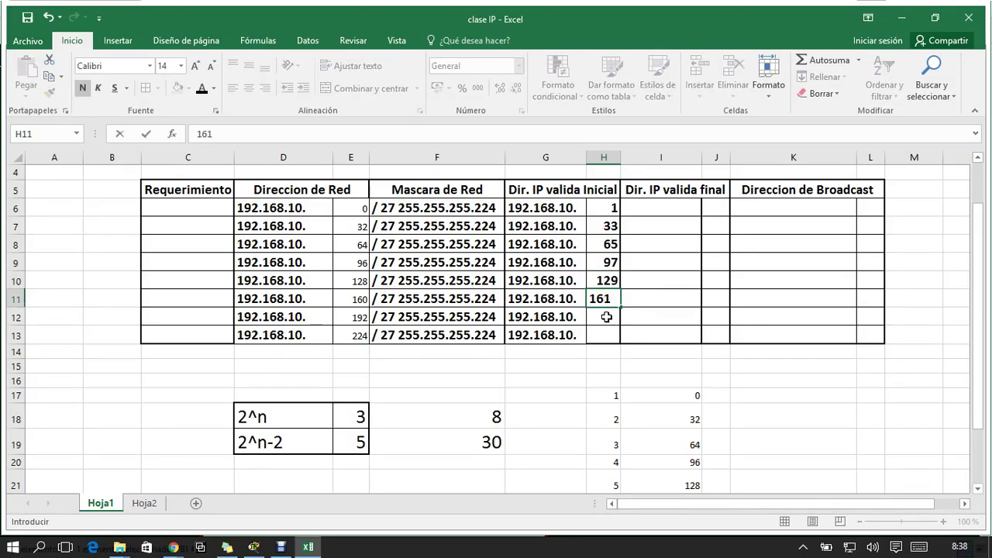
{"action": "left_click", "coordinate": [605, 317]}
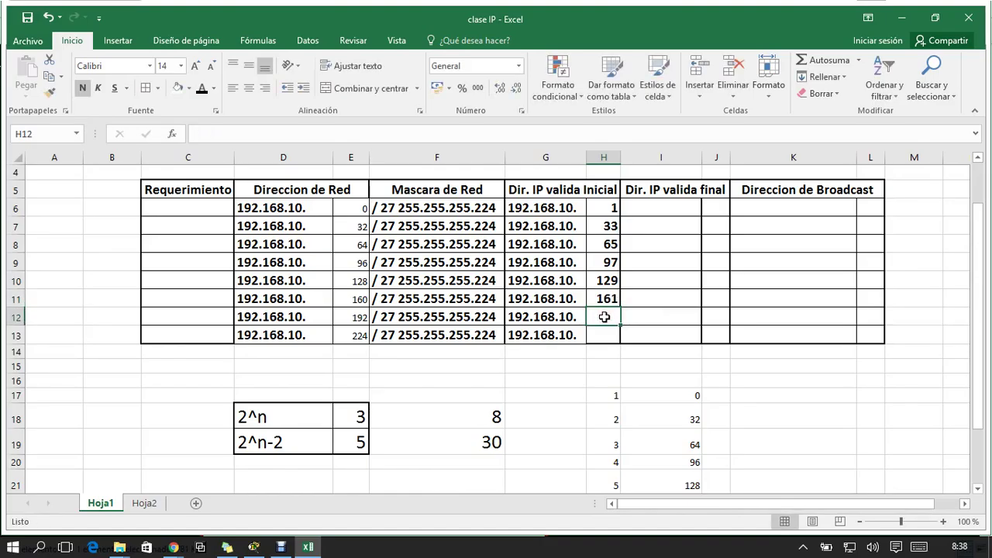
{"action": "type", "text": "193"}
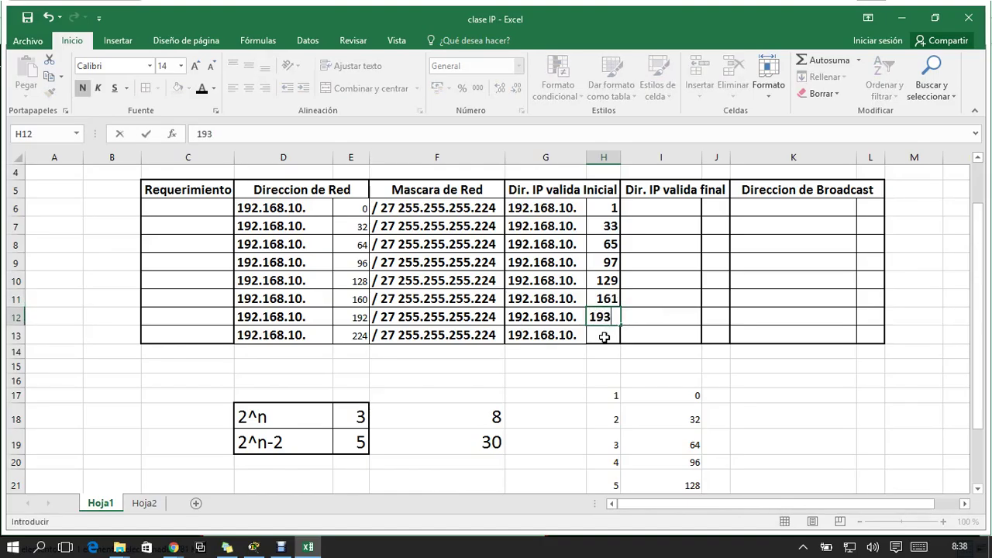
{"action": "left_click", "coordinate": [605, 337]}
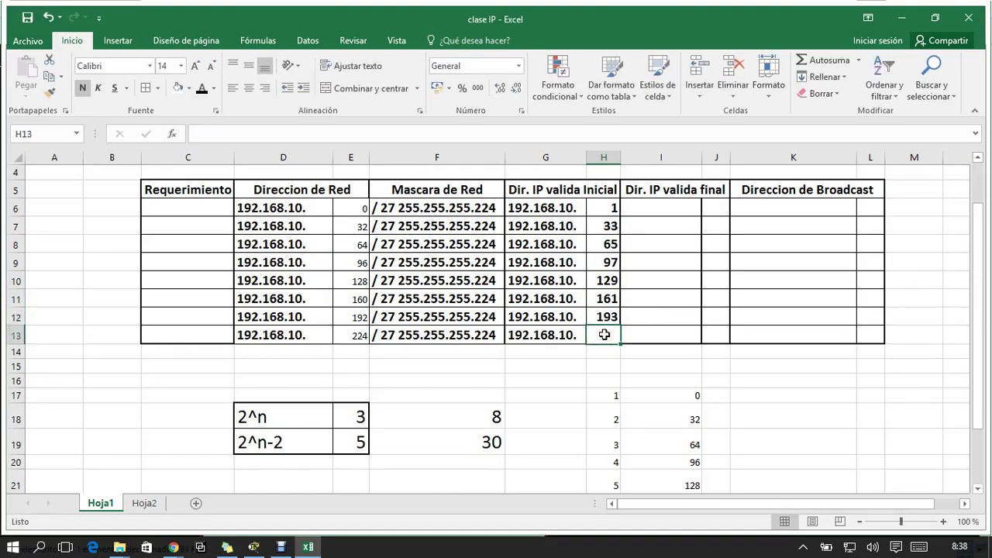
{"action": "type", "text": "225"}
{"action": "left_click", "coordinate": [603, 366]}
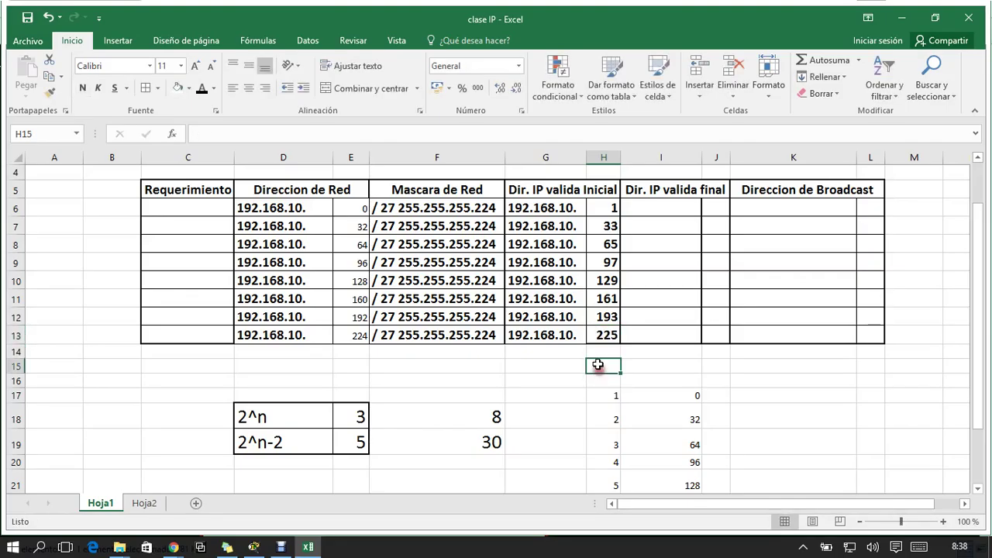
Step: Compare the network octets in E6 and E12 with the first valid octets in H6 and H12, and examine the prefix in D6
{"action": "left_click", "coordinate": [359, 209]}
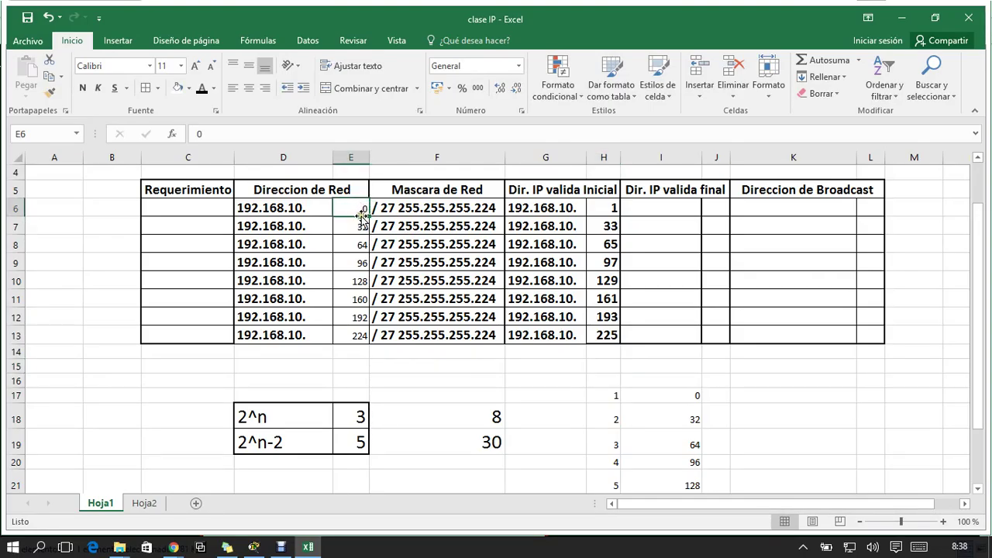
{"action": "left_click", "coordinate": [603, 208]}
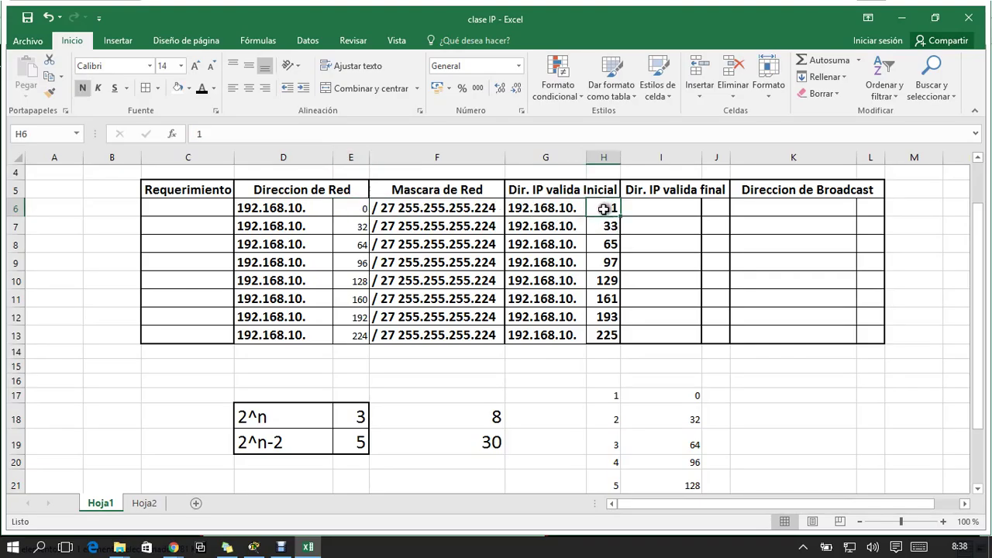
{"action": "left_click", "coordinate": [355, 317]}
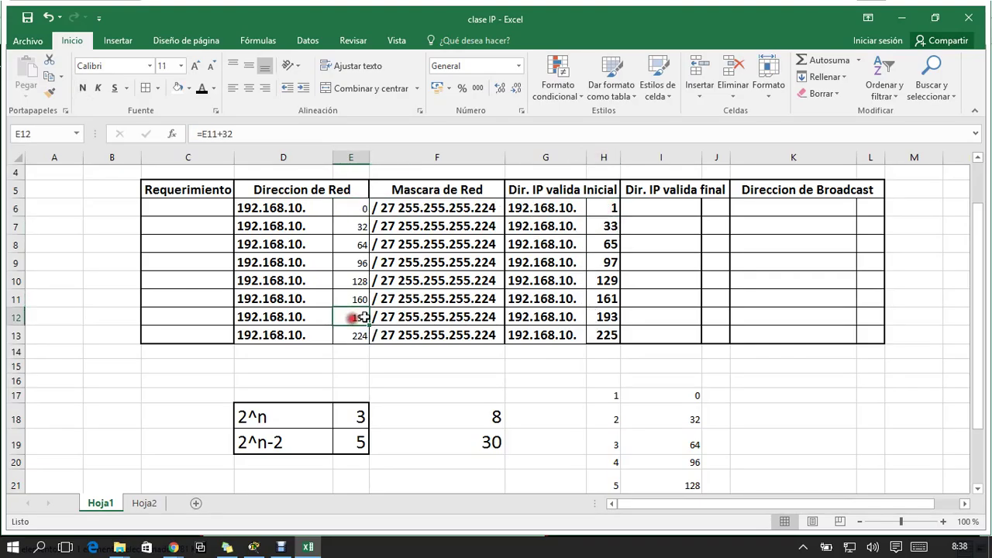
{"action": "left_click", "coordinate": [605, 318]}
{"action": "left_click", "coordinate": [282, 209]}
{"action": "double_click", "coordinate": [295, 207]}
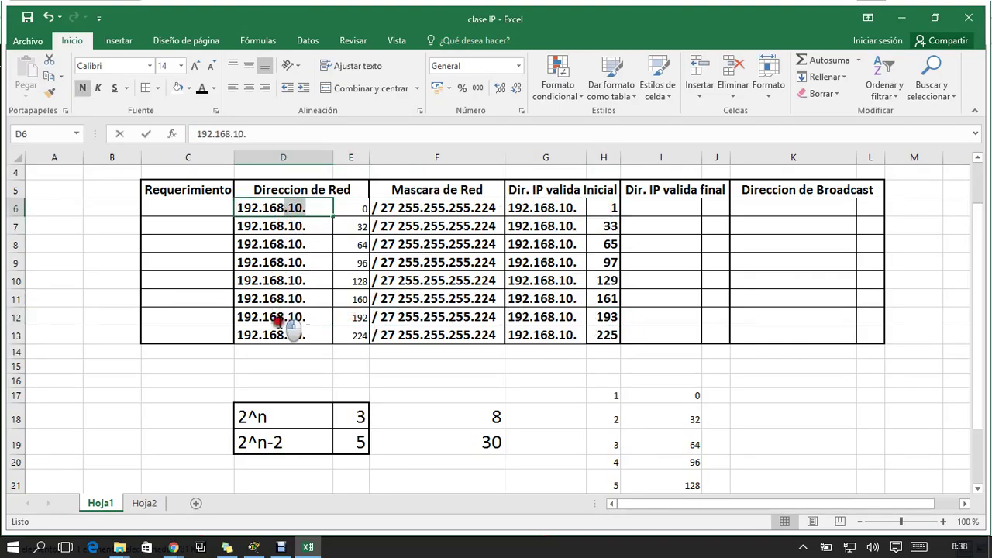
{"action": "left_click", "coordinate": [303, 265]}
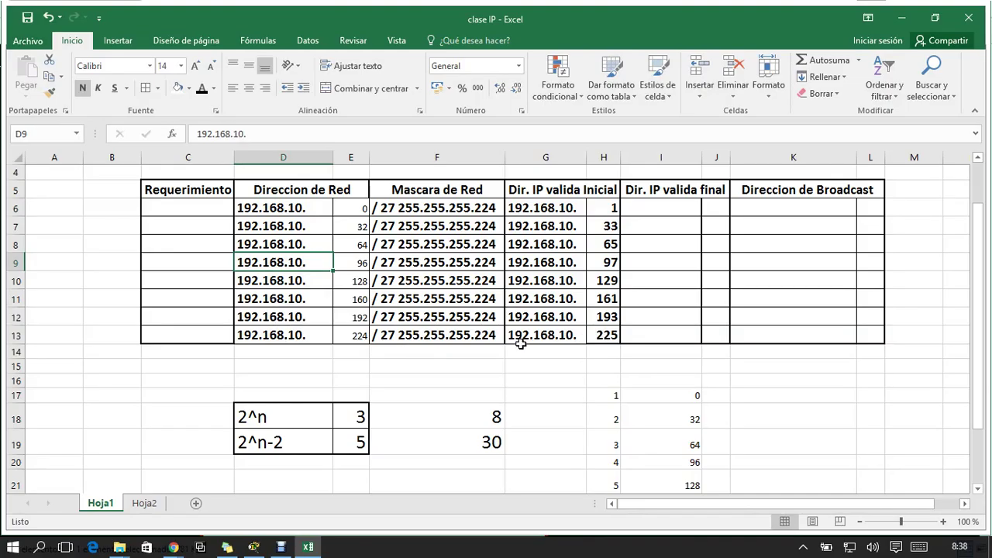
Step: Try extending the network octet series from E13 into E14, and undo the fill
{"action": "left_click", "coordinate": [361, 339]}
{"action": "left_click_drag", "start_coordinate": [370, 346], "coordinate": [361, 362]}
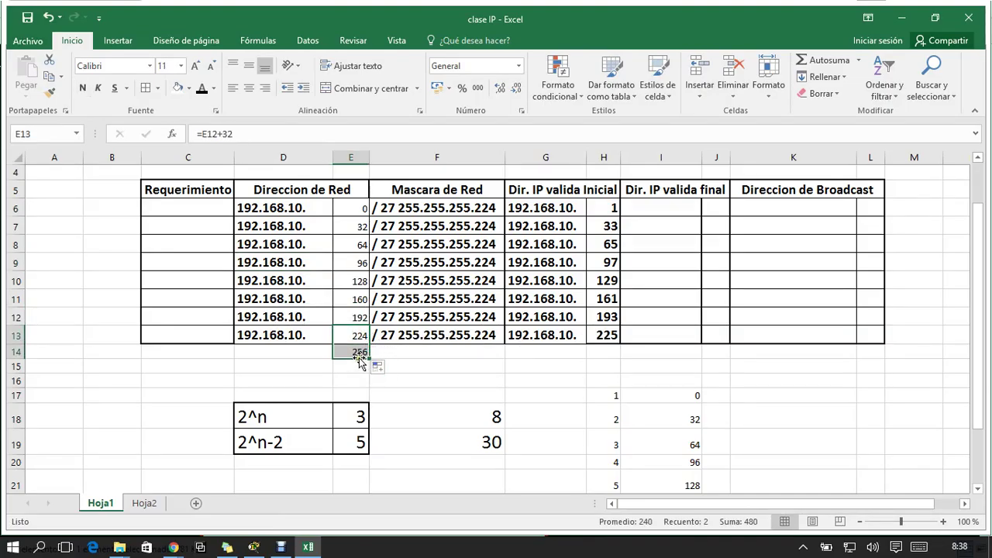
{"action": "key", "text": "ctrl+z"}
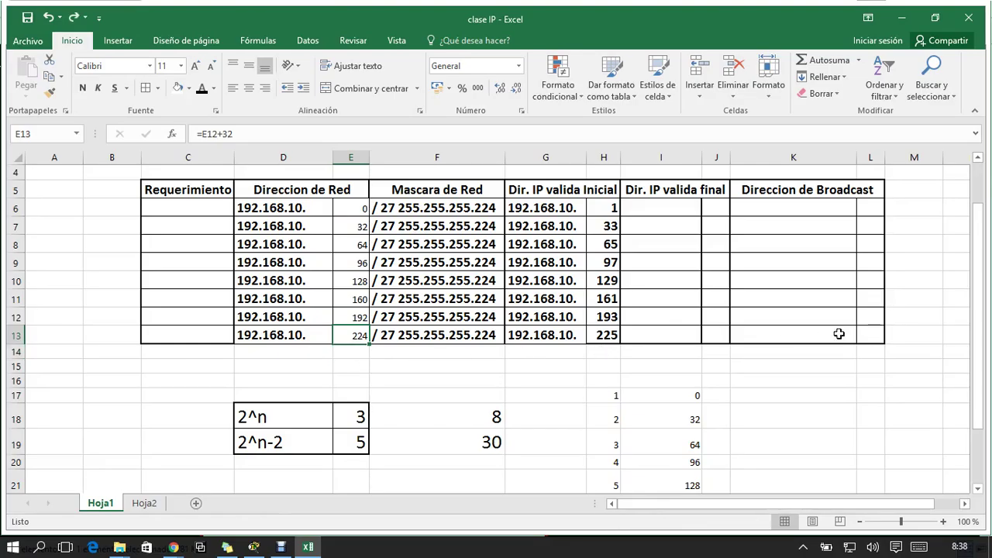
Step: Enter 255 in L13 as the last subnet's broadcast octet
{"action": "left_click", "coordinate": [867, 339]}
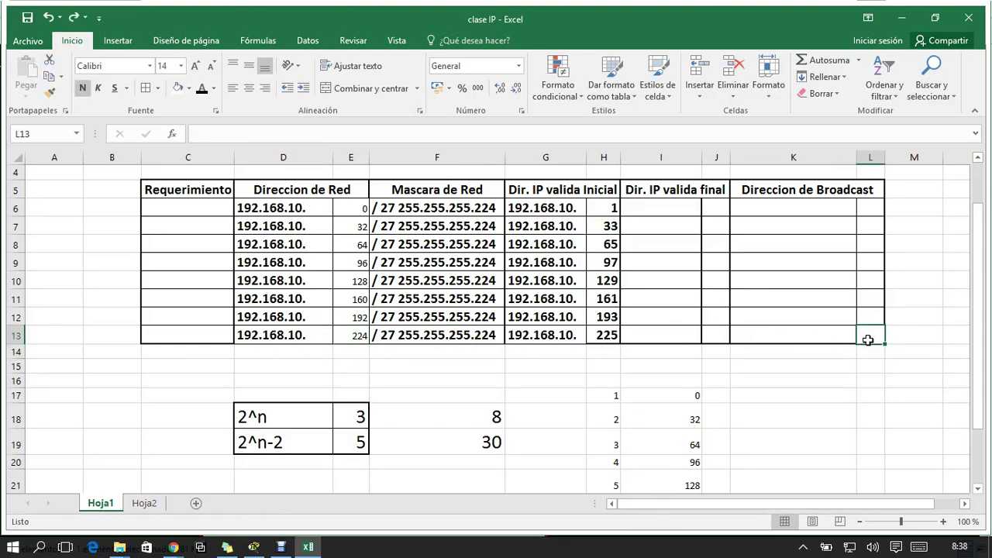
{"action": "type", "text": "255"}
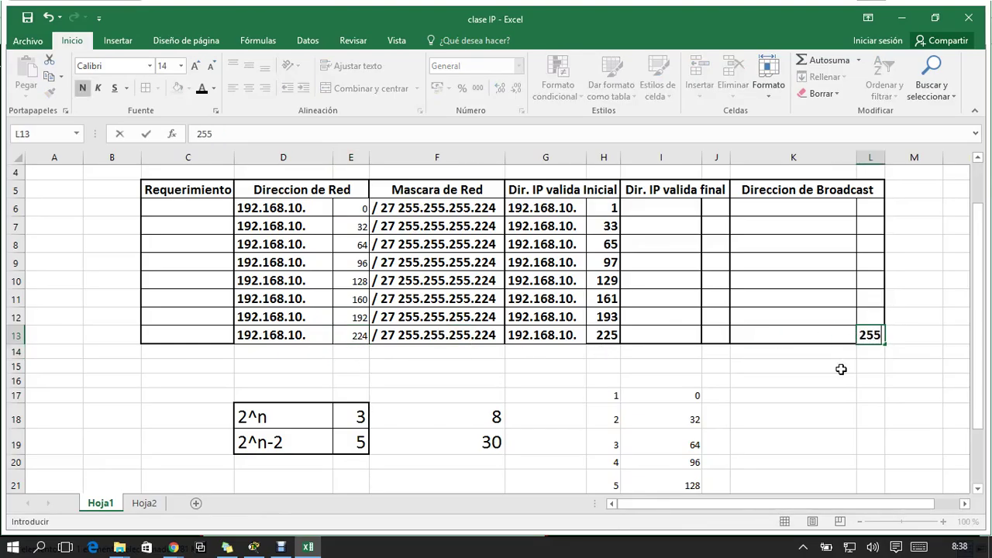
{"action": "left_click", "coordinate": [841, 371]}
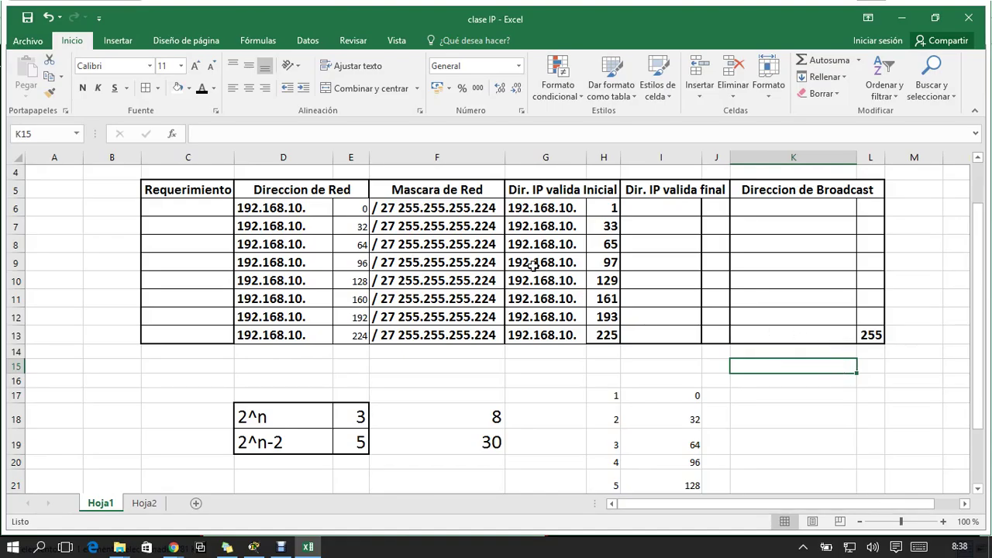
Step: Copy the network prefixes in G6:G13 to K6:K13 under Direccion de Broadcast
{"action": "left_click_drag", "start_coordinate": [555, 225], "coordinate": [567, 333]}
{"action": "left_click", "coordinate": [564, 334]}
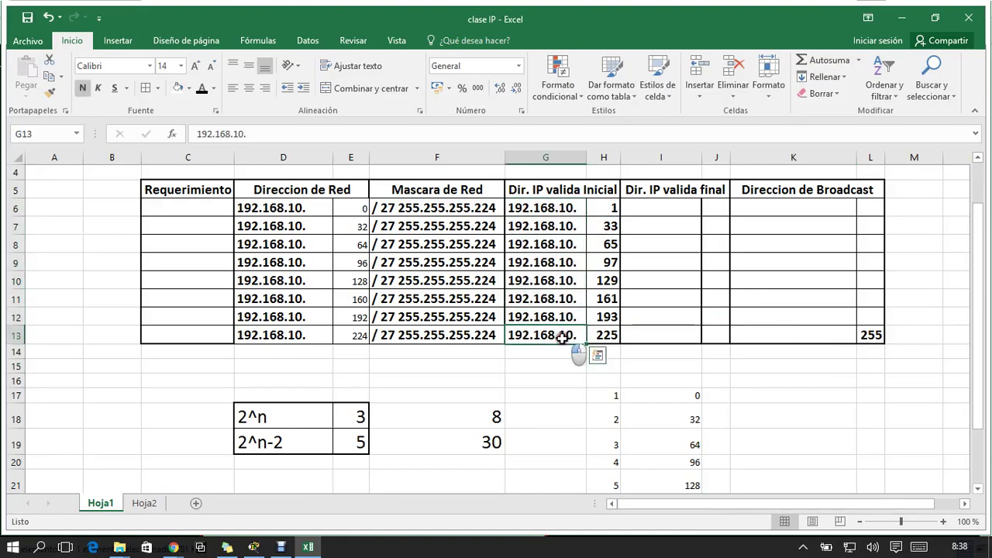
{"action": "left_click_drag", "start_coordinate": [571, 208], "coordinate": [571, 334]}
{"action": "key", "text": "ctrl+c"}
{"action": "left_click", "coordinate": [773, 208]}
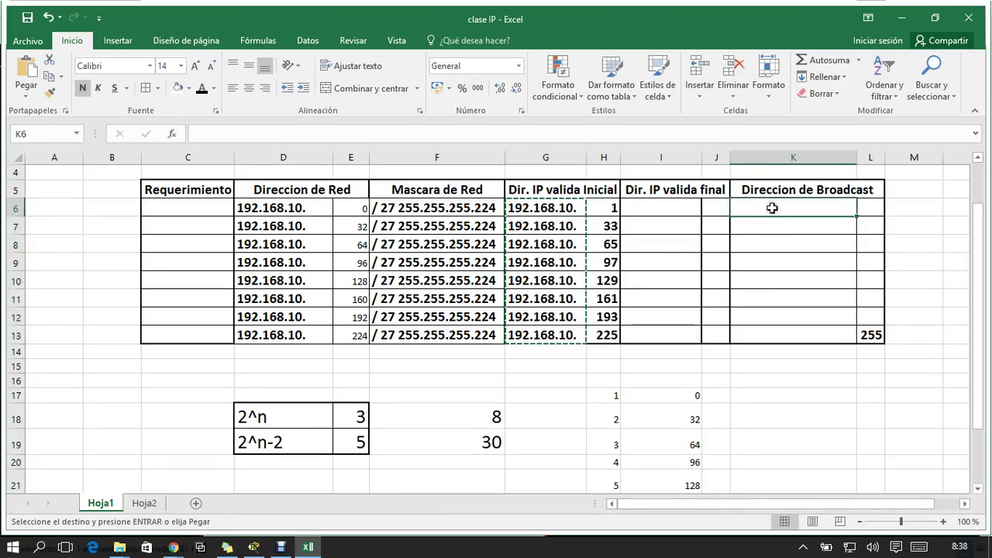
{"action": "key", "text": "ctrl+v"}
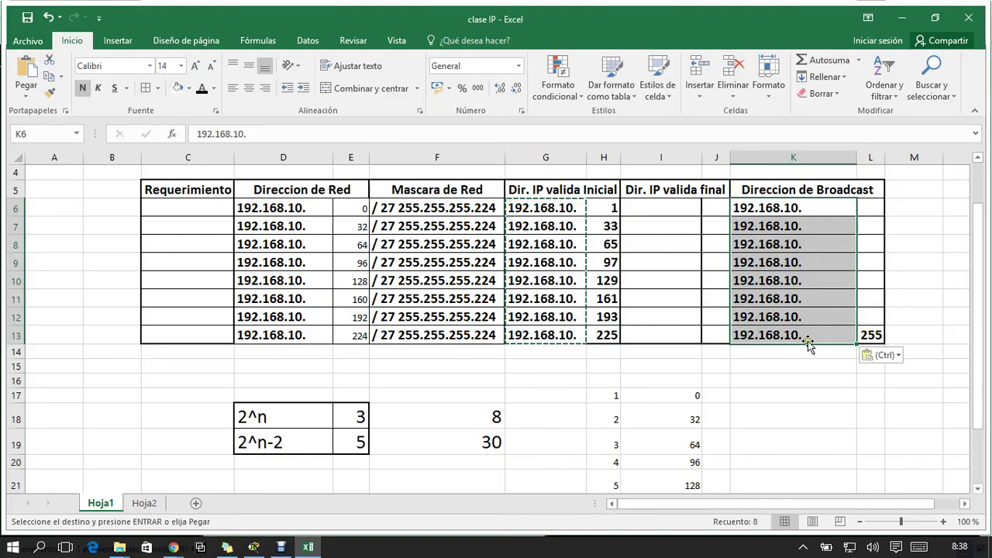
Step: Enter 254 in J13 as the last subnet's final valid host octet
{"action": "left_click", "coordinate": [716, 336]}
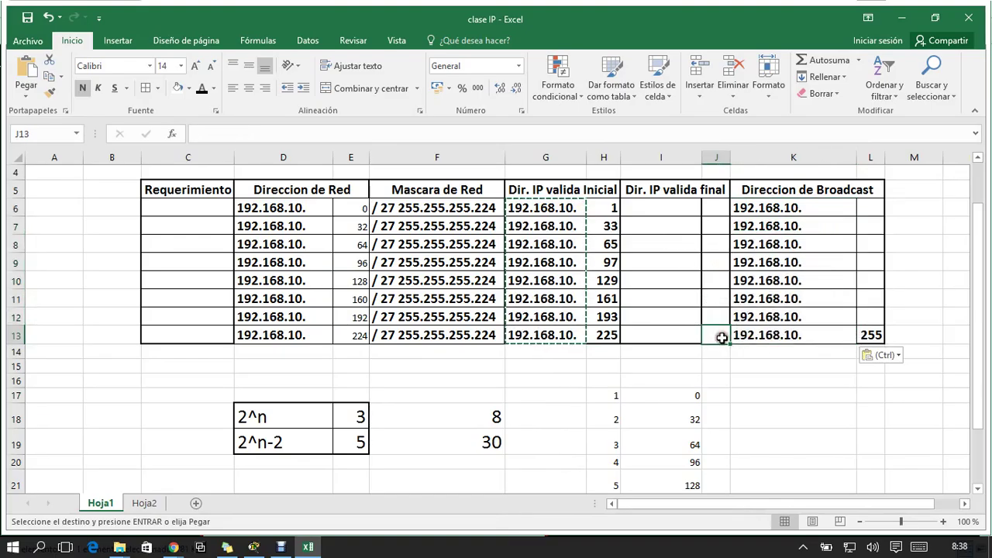
{"action": "type", "text": "254"}
{"action": "left_click", "coordinate": [720, 397]}
{"action": "left_click_drag", "start_coordinate": [570, 208], "coordinate": [556, 320]}
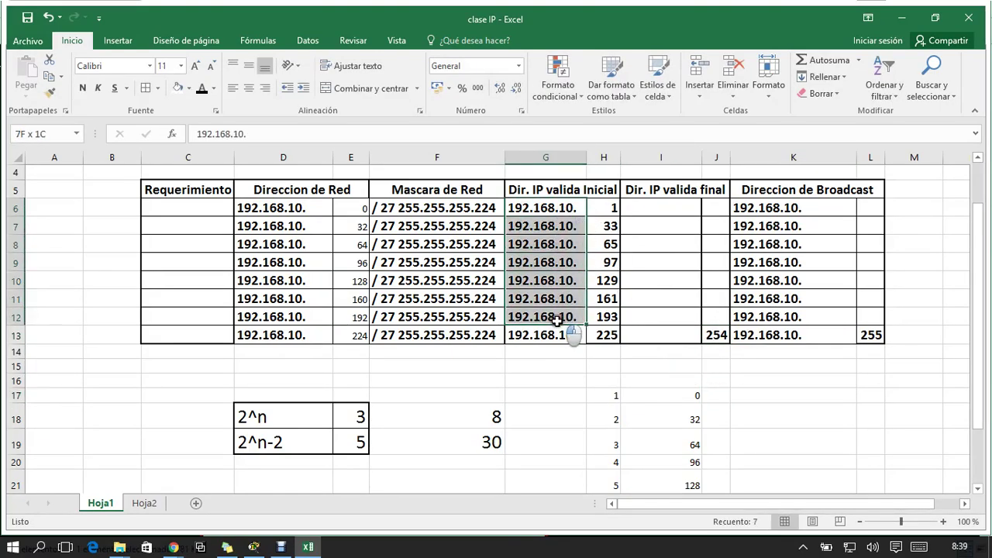
{"action": "left_click", "coordinate": [554, 334]}
{"action": "left_click_drag", "start_coordinate": [558, 224], "coordinate": [556, 332]}
{"action": "left_click", "coordinate": [667, 211]}
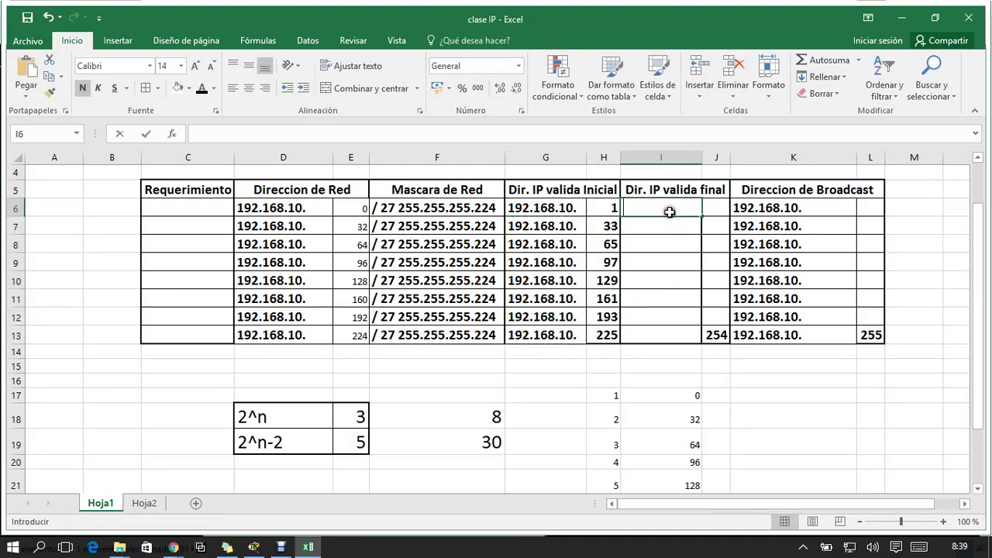
Step: Copy the 192.168.10. prefix from G6 to I6:I13 under Dir. IP valida final
{"action": "left_click", "coordinate": [545, 208]}
{"action": "key", "text": "ctrl+c"}
{"action": "left_click_drag", "start_coordinate": [657, 208], "coordinate": [664, 302]}
{"action": "left_click_drag", "start_coordinate": [665, 300], "coordinate": [658, 317]}
{"action": "left_click_drag", "start_coordinate": [658, 226], "coordinate": [660, 314]}
{"action": "left_click", "coordinate": [646, 208]}
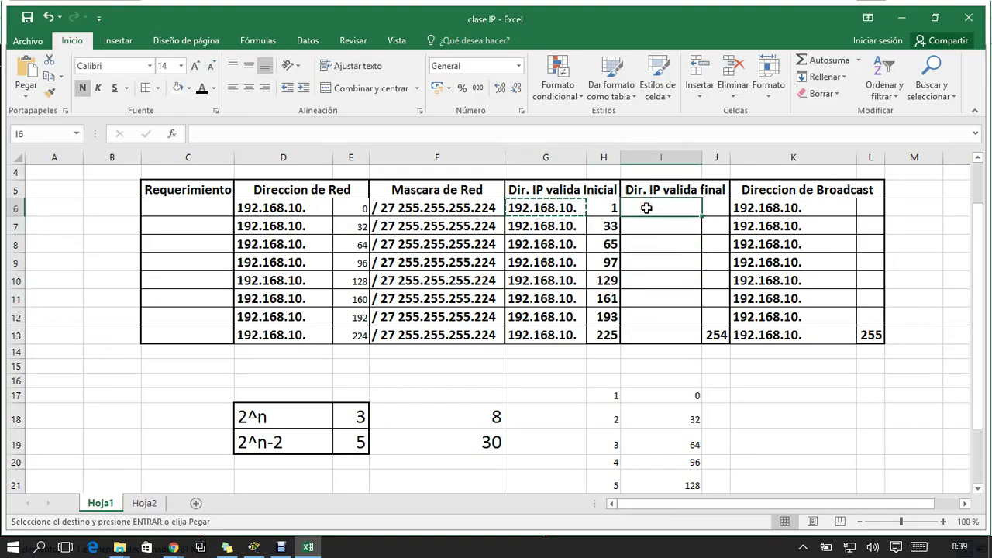
{"action": "key", "text": "shift+Down"}
{"action": "key", "text": "shift+Down"}
{"action": "key", "text": "shift+Down"}
{"action": "key", "text": "shift+Down"}
{"action": "key", "text": "shift+Down"}
{"action": "key", "text": "shift+Down"}
{"action": "key", "text": "shift+Down"}
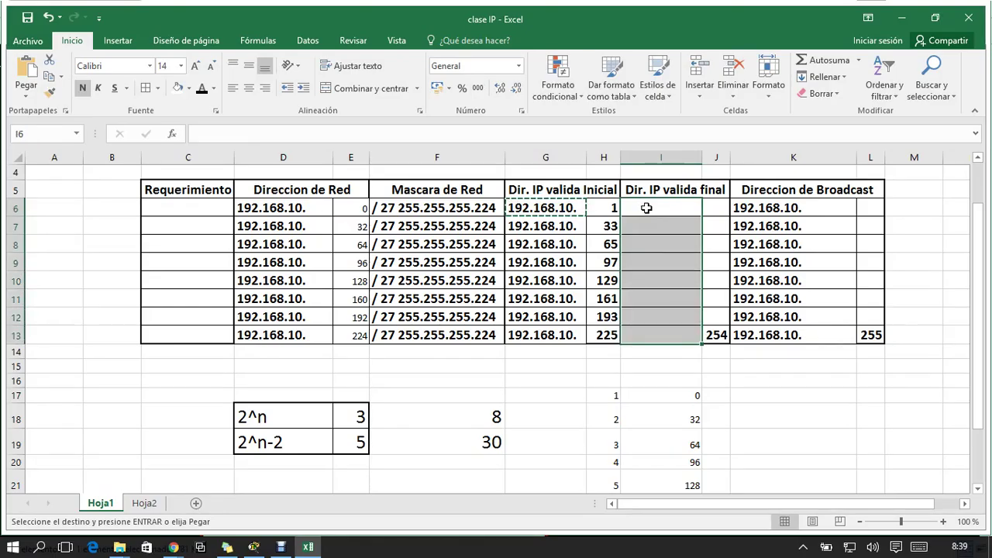
{"action": "key", "text": "ctrl+v"}
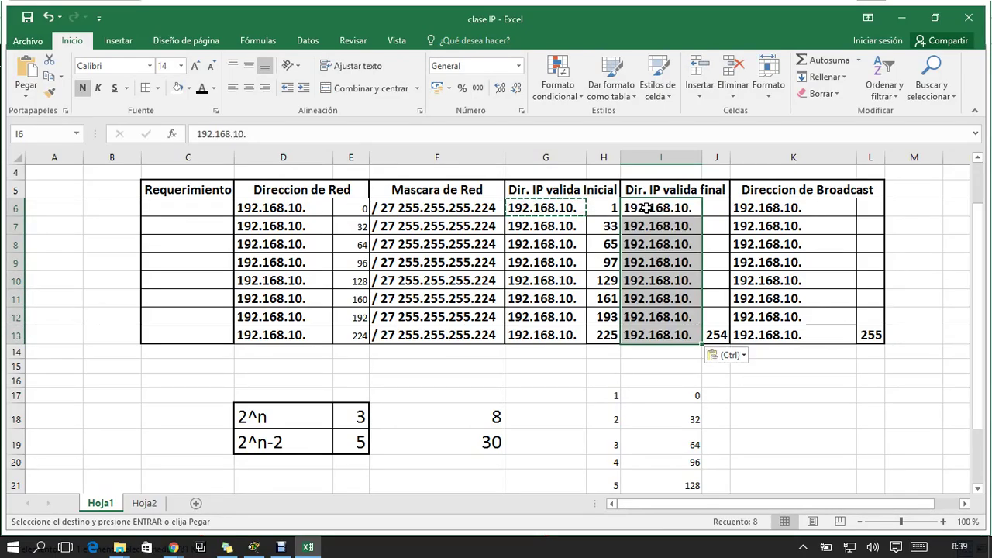
Step: For the subnet in row 12, enter broadcast octet 223 in L12 and final valid host octet 222 in J12
{"action": "left_click", "coordinate": [715, 207]}
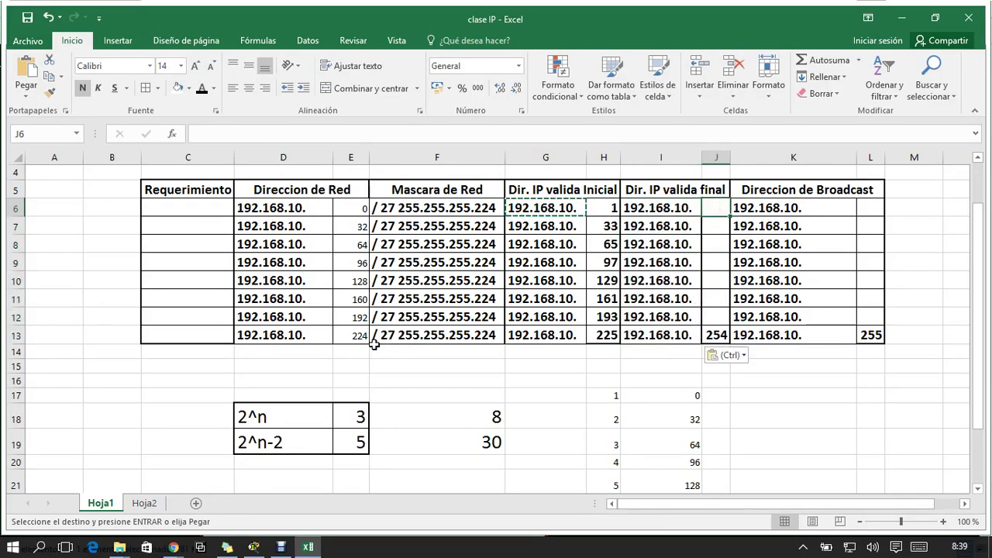
{"action": "left_click", "coordinate": [866, 317]}
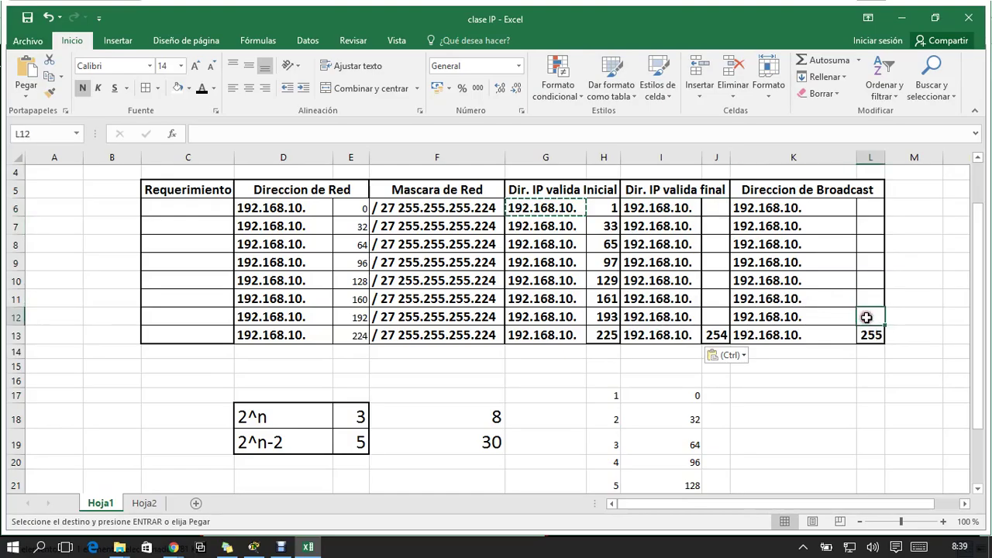
{"action": "key", "text": "Escape"}
{"action": "type", "text": "223"}
{"action": "left_click", "coordinate": [721, 317]}
{"action": "type", "text": "222"}
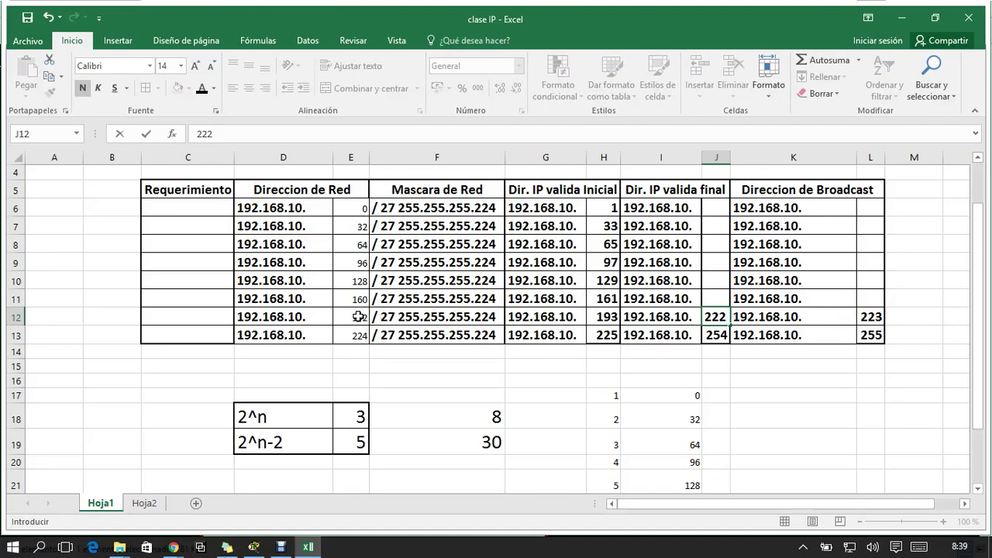
Step: Enter broadcast octets 191 in L11 and 159 in L10, and final valid host octets 190 in J11 and 158 in J10
{"action": "left_click", "coordinate": [869, 299]}
{"action": "type", "text": "191"}
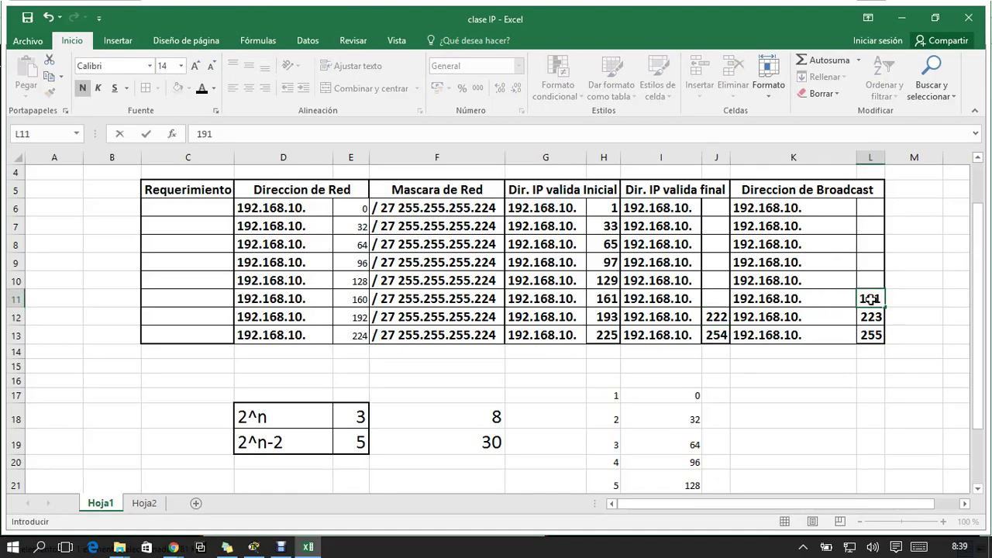
{"action": "left_click", "coordinate": [711, 299]}
{"action": "type", "text": "190"}
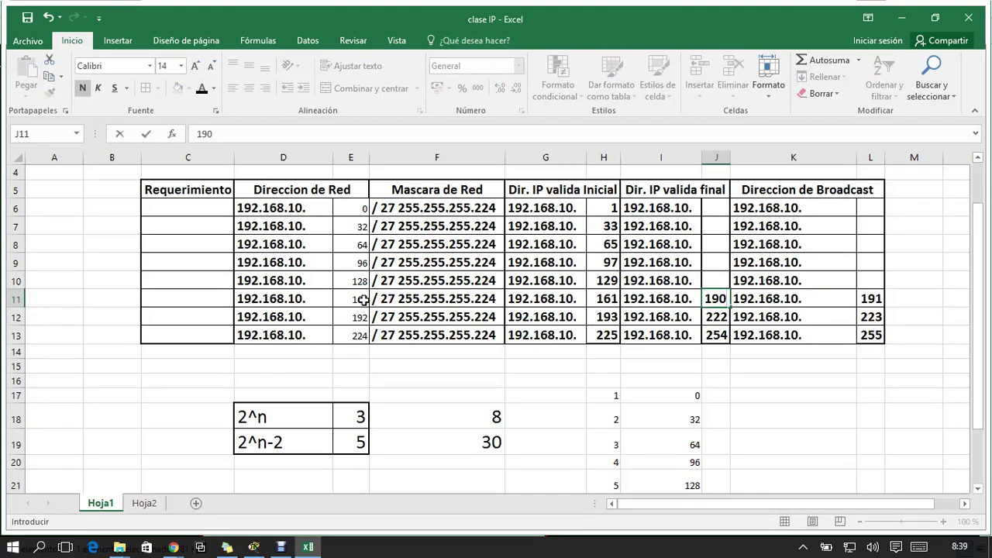
{"action": "left_click", "coordinate": [863, 278]}
{"action": "type", "text": "1"}
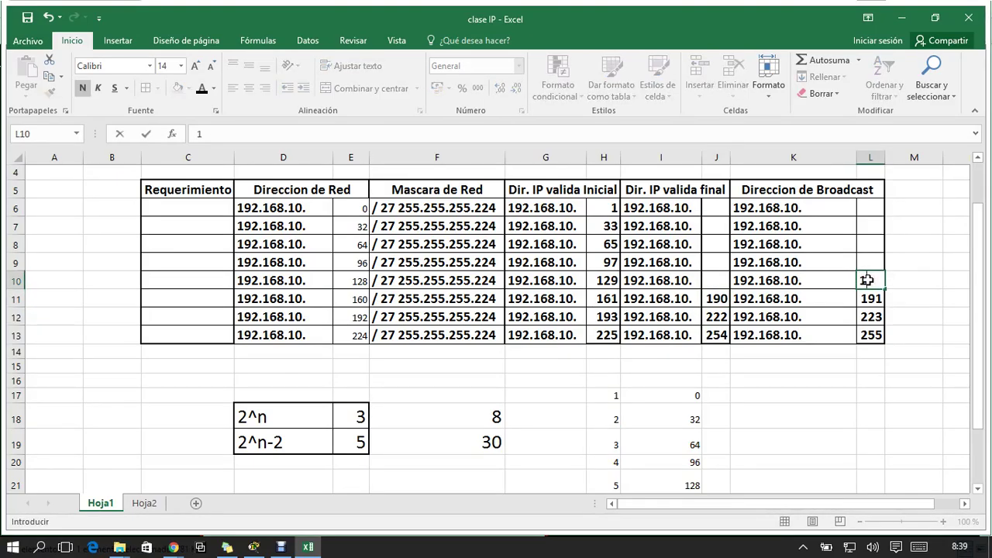
{"action": "key", "text": "Left"}
{"action": "key", "text": "Left"}
{"action": "type", "text": "1"}
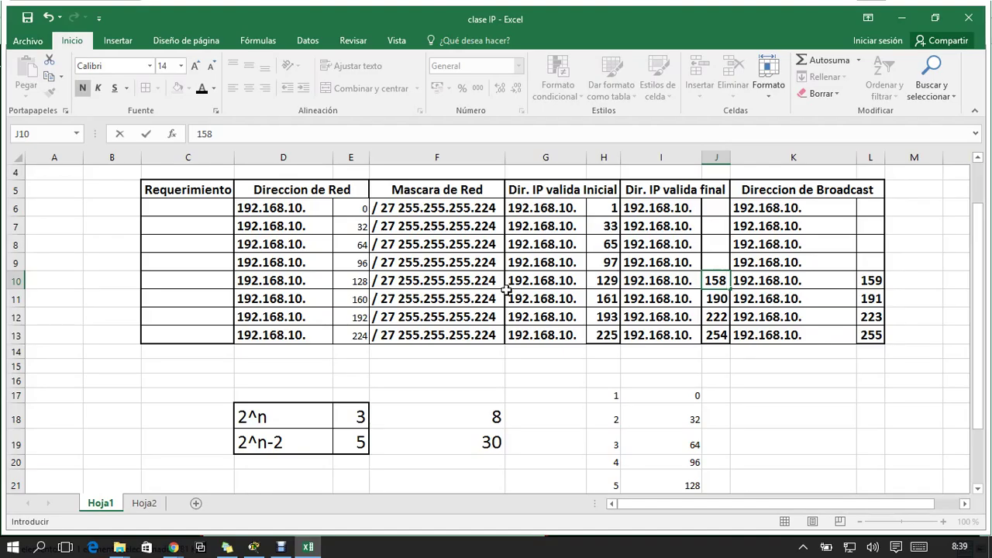
Step: Enter broadcast octets 127 in L9 and 95 in L8, and final valid host octets 126 in J9 and 94 in J8
{"action": "left_click", "coordinate": [871, 269]}
{"action": "type", "text": "127"}
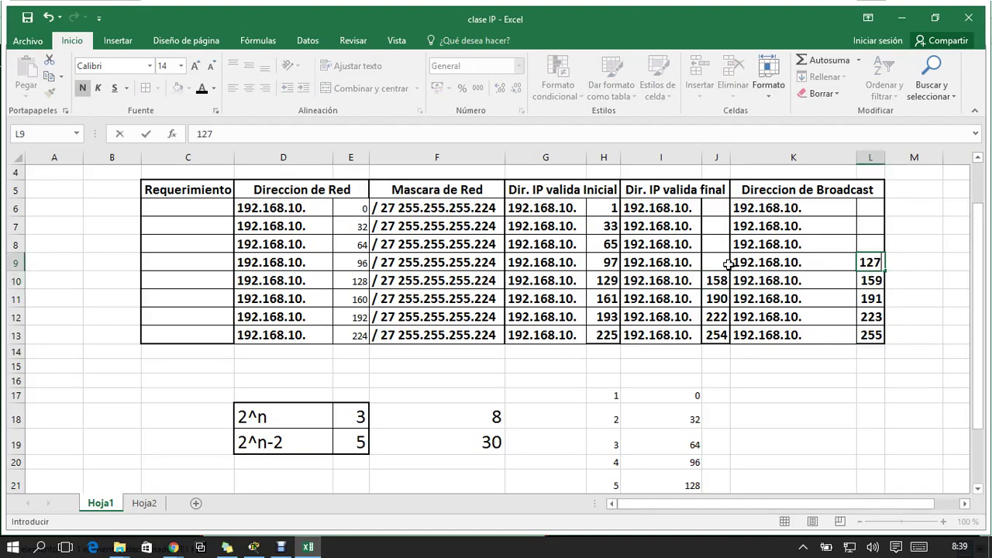
{"action": "left_click", "coordinate": [718, 262]}
{"action": "type", "text": "126"}
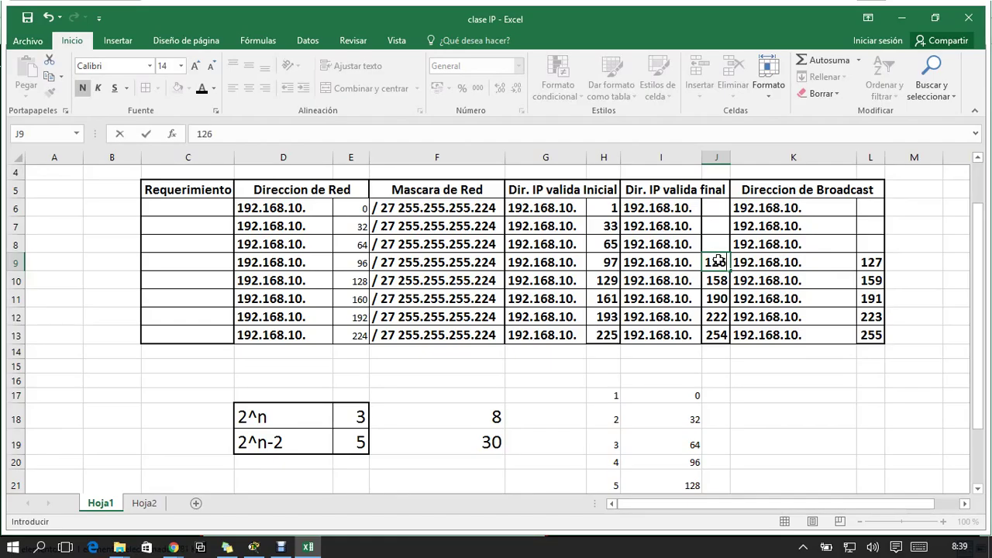
{"action": "double_click", "coordinate": [869, 245]}
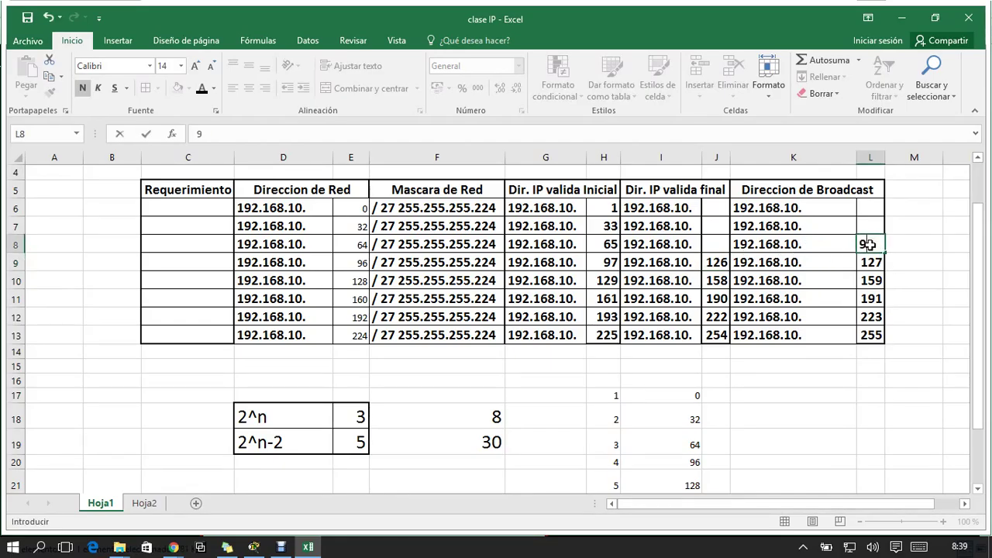
{"action": "left_click", "coordinate": [724, 244]}
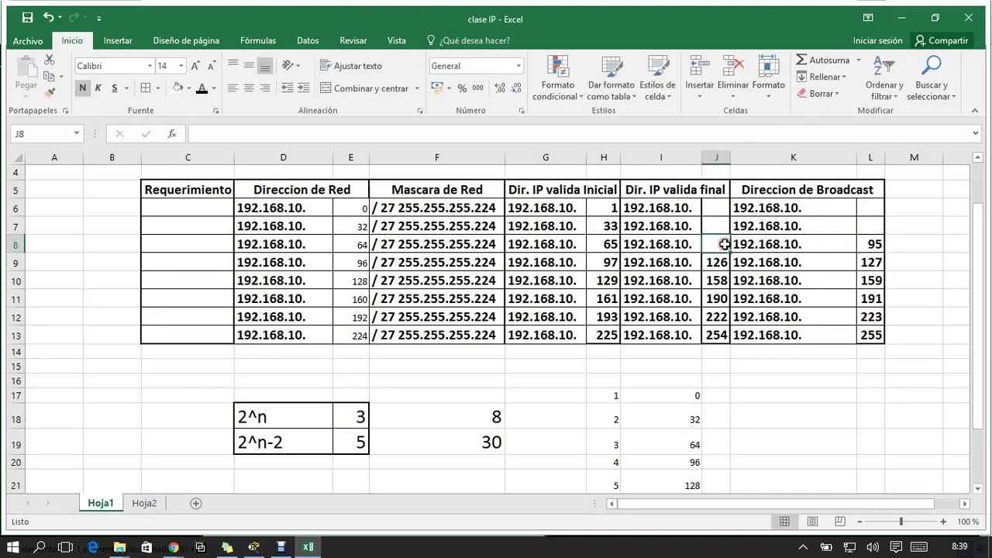
{"action": "type", "text": "94"}
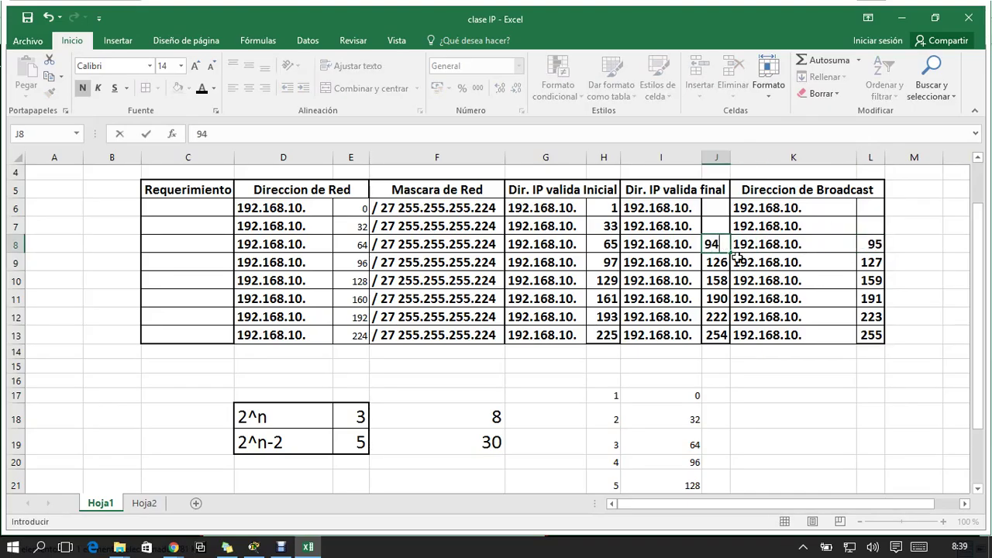
Step: Enter broadcast octets 63 in L7 and 31 in L6, and final valid host octets 62 in J7 and 30 in J6
{"action": "left_click", "coordinate": [877, 231]}
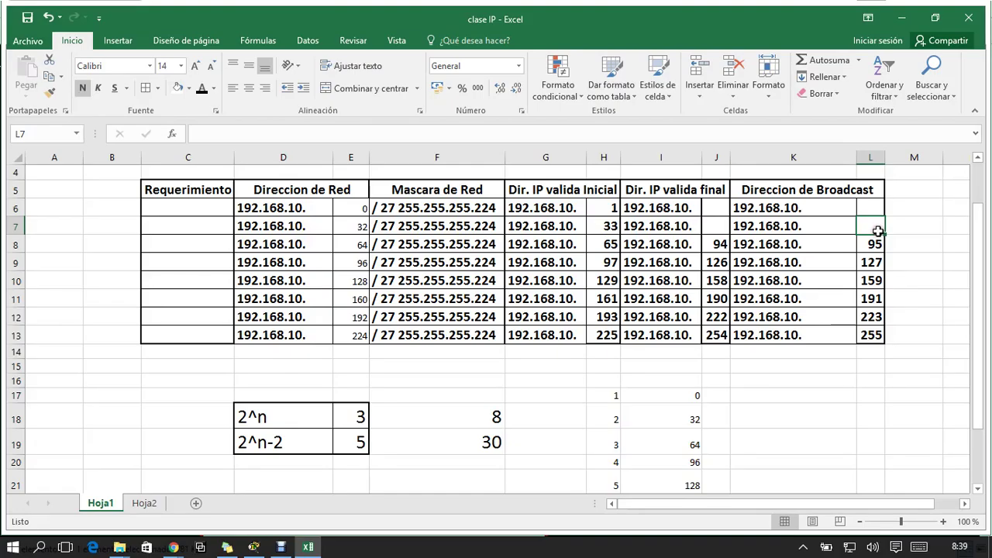
{"action": "type", "text": "63"}
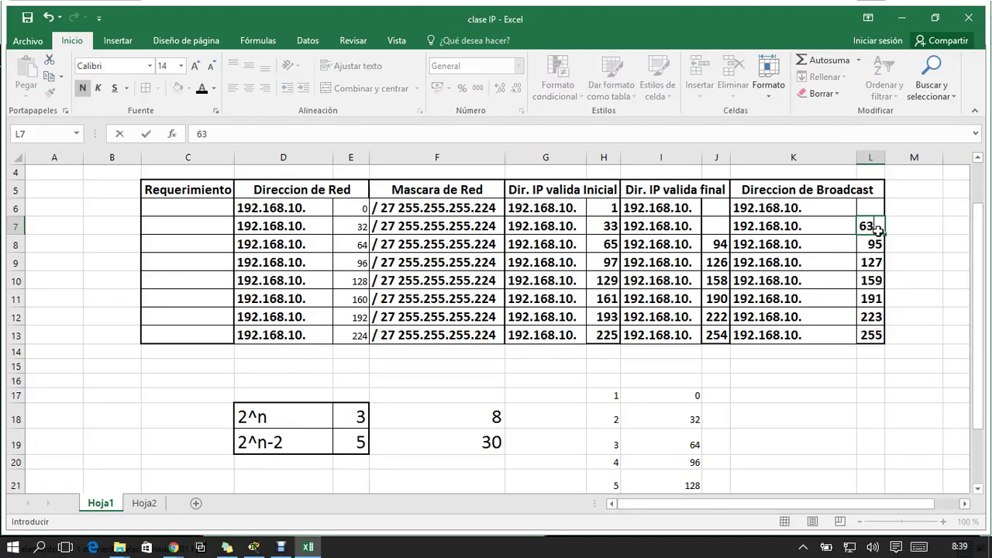
{"action": "left_click", "coordinate": [714, 227]}
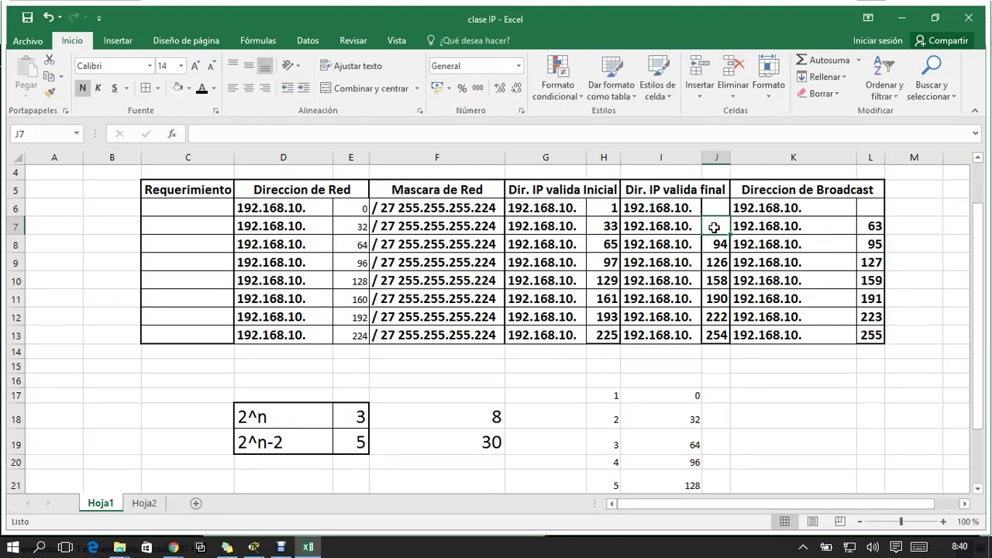
{"action": "type", "text": "62"}
{"action": "left_click", "coordinate": [865, 204]}
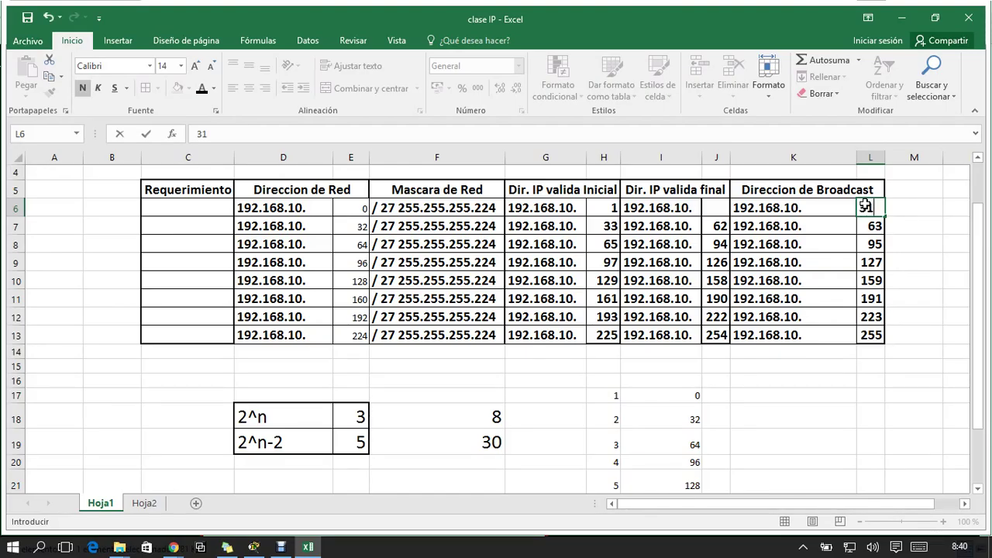
{"action": "left_click", "coordinate": [720, 206]}
{"action": "type", "text": "3"}
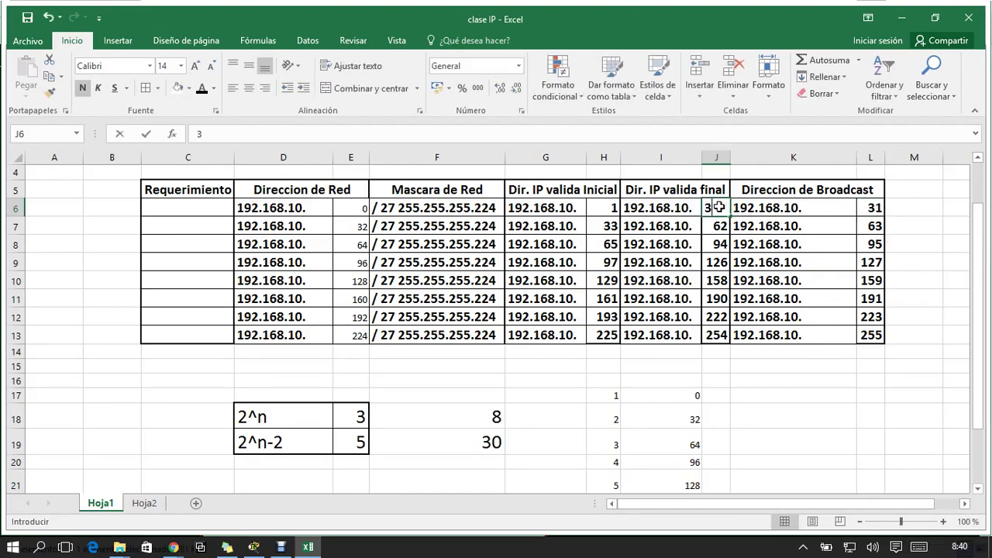
{"action": "type", "text": "0"}
Step: Compare the mask bit worth 32 in AE6 on Hoja2 with the subnet increments in I17:I24 on Hoja1
{"action": "left_click", "coordinate": [714, 293]}
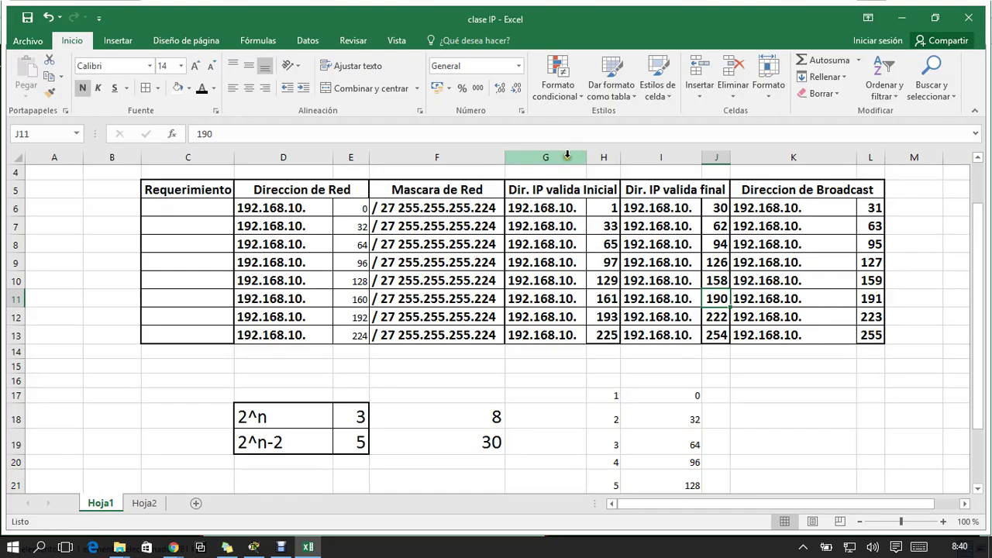
{"action": "left_click", "coordinate": [145, 504]}
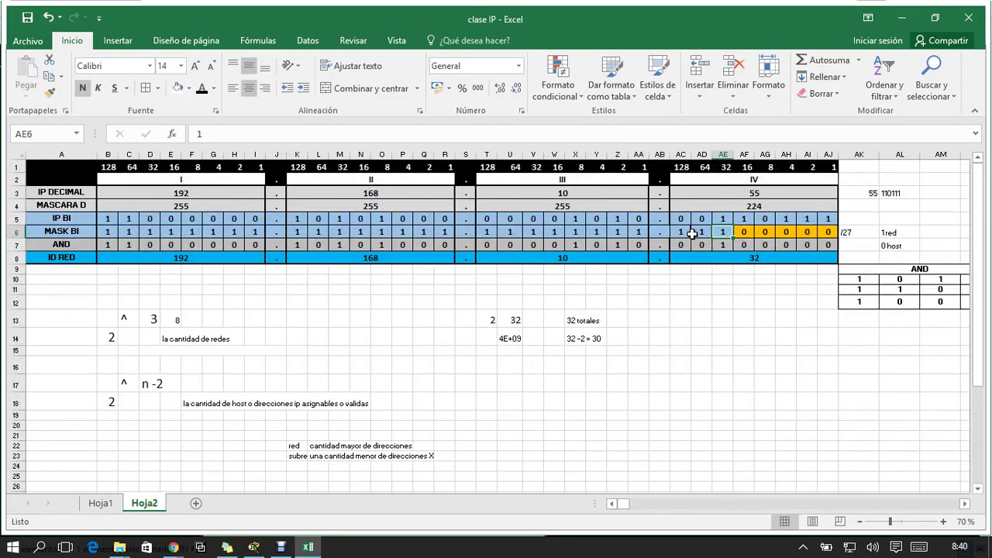
{"action": "left_click", "coordinate": [105, 504]}
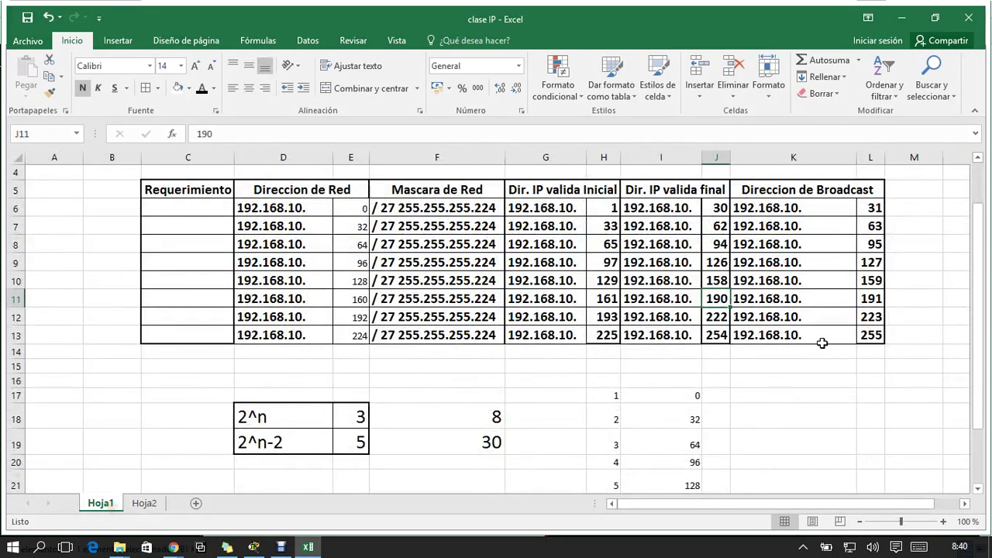
{"action": "scroll", "coordinate": [820, 396], "scroll_direction": "down", "scroll_amount": 1}
{"action": "double_click", "coordinate": [690, 348]}
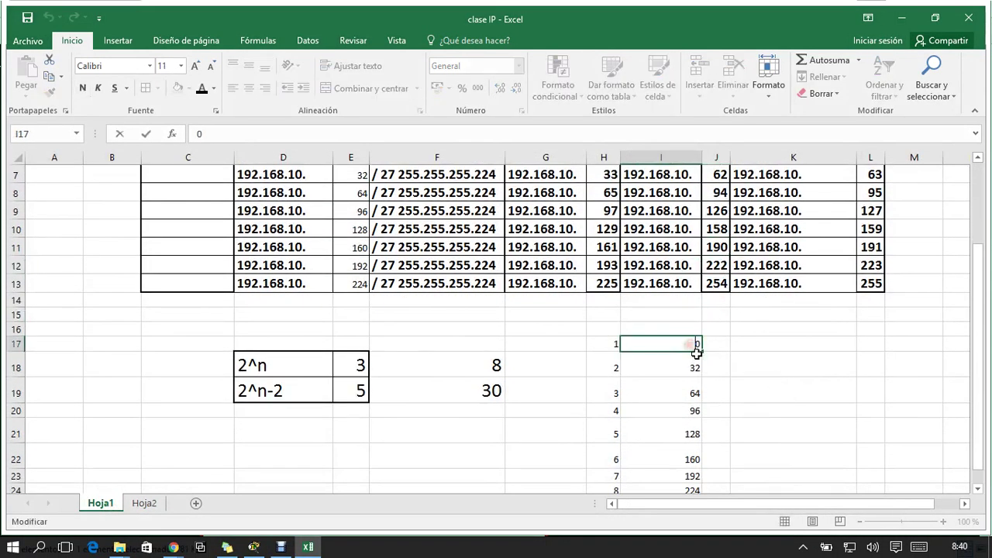
{"action": "left_click", "coordinate": [145, 503]}
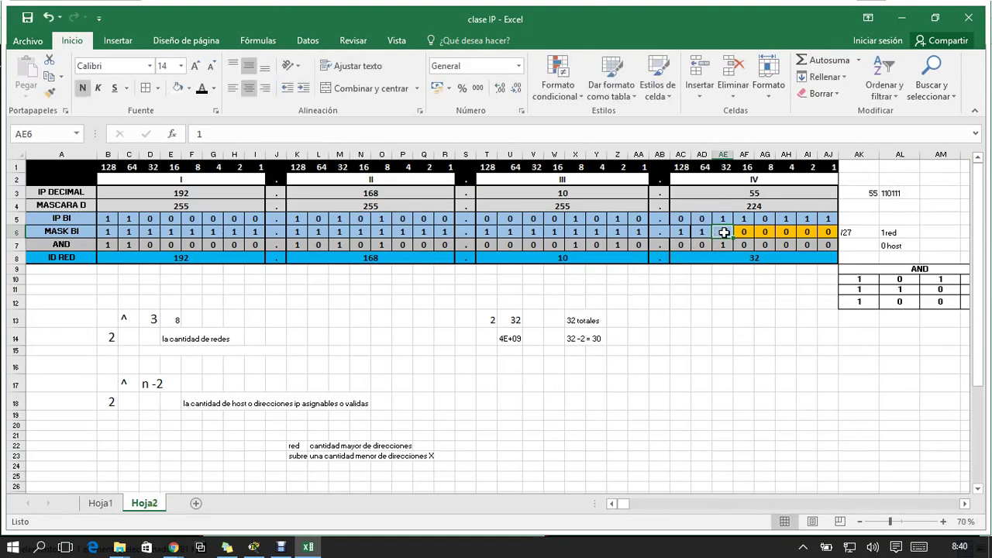
{"action": "left_click", "coordinate": [97, 503]}
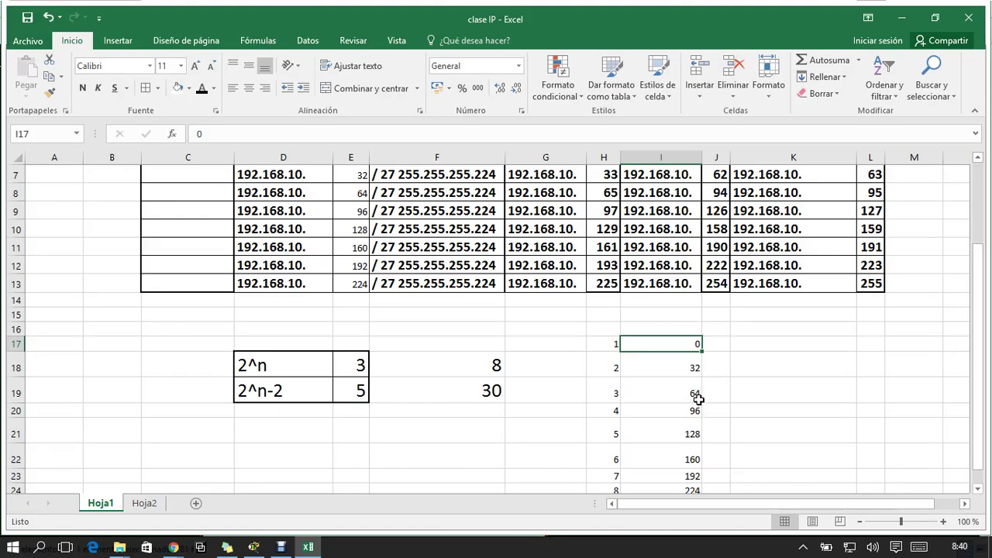
{"action": "key", "text": "Down"}
{"action": "key", "text": "Down"}
{"action": "key", "text": "Down"}
{"action": "key", "text": "Down"}
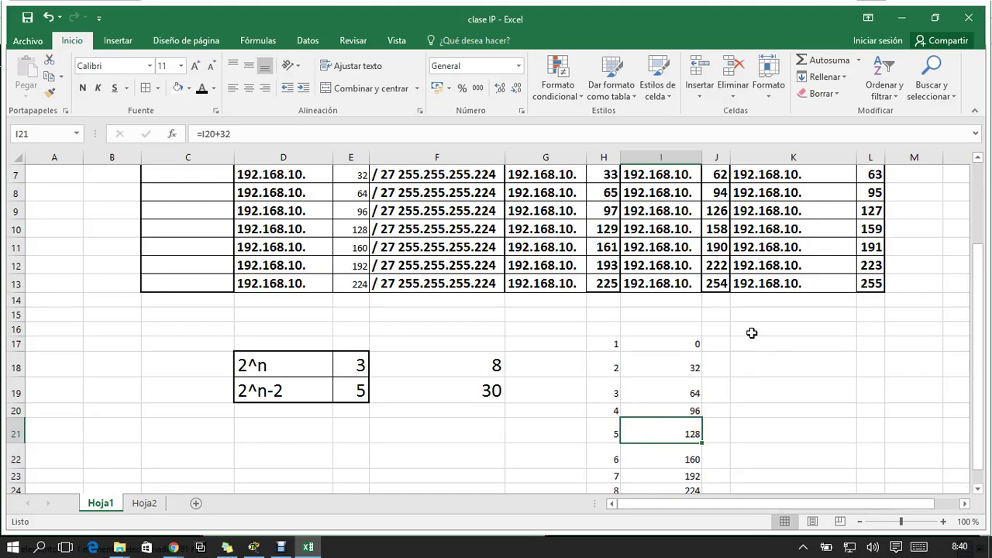
{"action": "scroll", "coordinate": [738, 336], "scroll_direction": "down", "scroll_amount": 1}
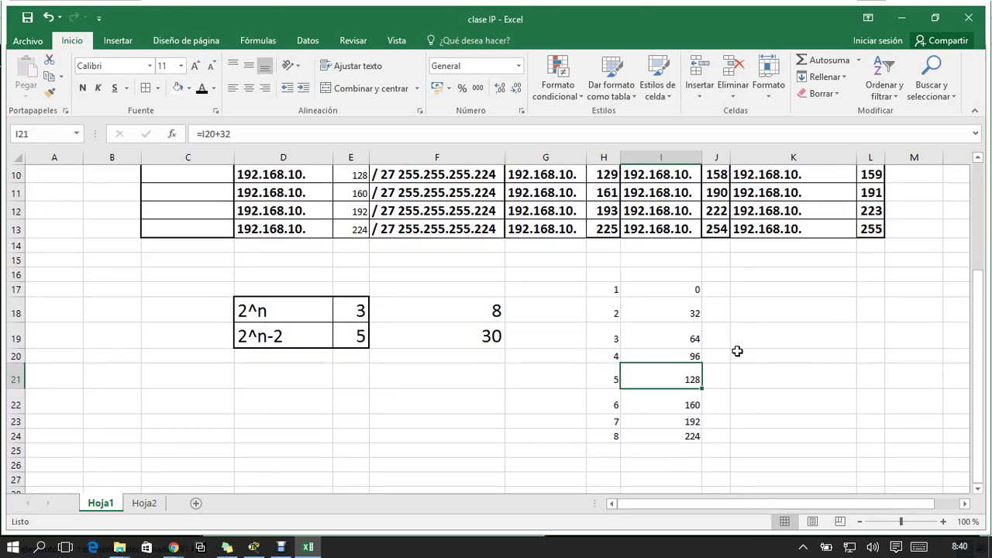
{"action": "left_click", "coordinate": [692, 436]}
{"action": "scroll", "coordinate": [521, 264], "scroll_direction": "up", "scroll_amount": 1}
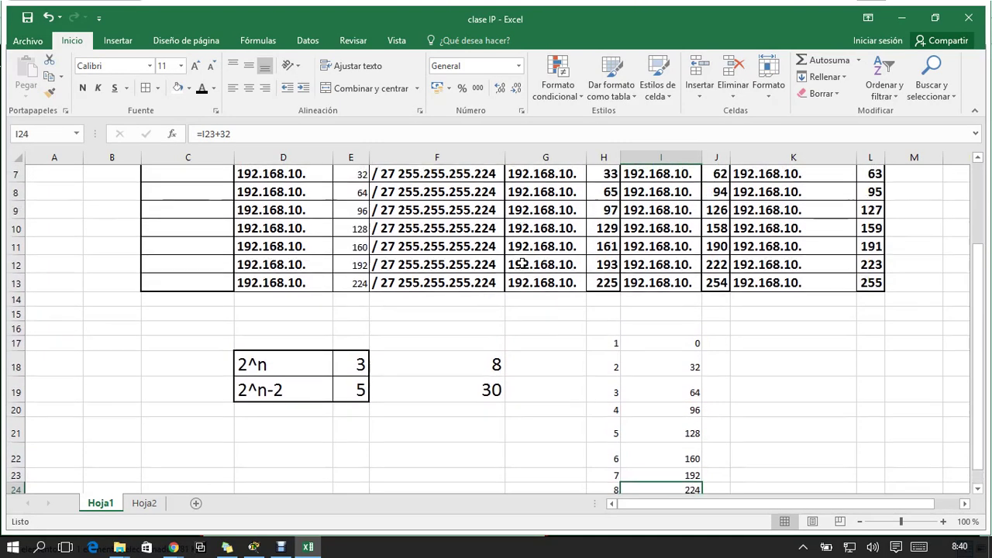
{"action": "scroll", "coordinate": [521, 263], "scroll_direction": "up", "scroll_amount": 2}
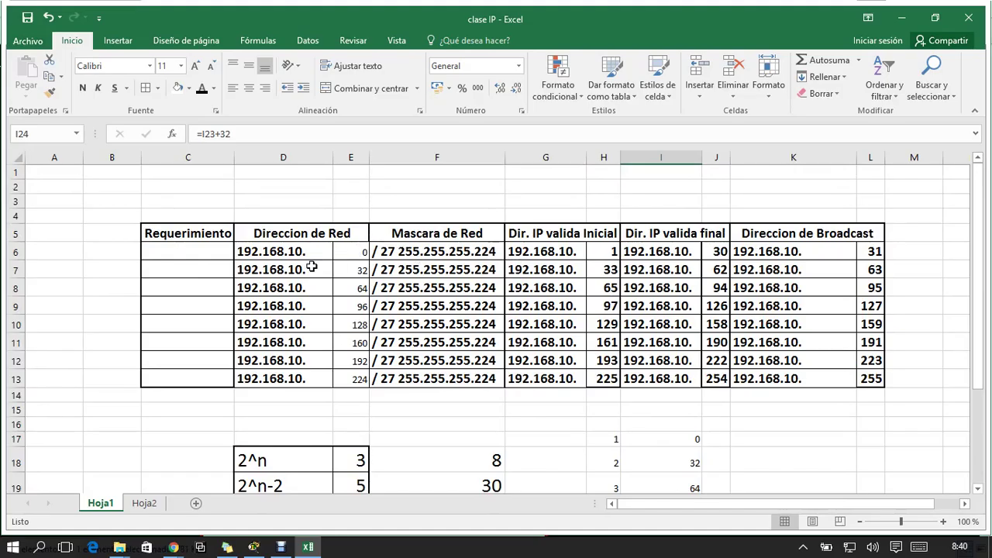
Step: Review the network addresses in D6:E13 against the 2^n-2 host calculation in row 19, then the octets of D6 and the broadcast in L13
{"action": "left_click_drag", "start_coordinate": [301, 251], "coordinate": [299, 379]}
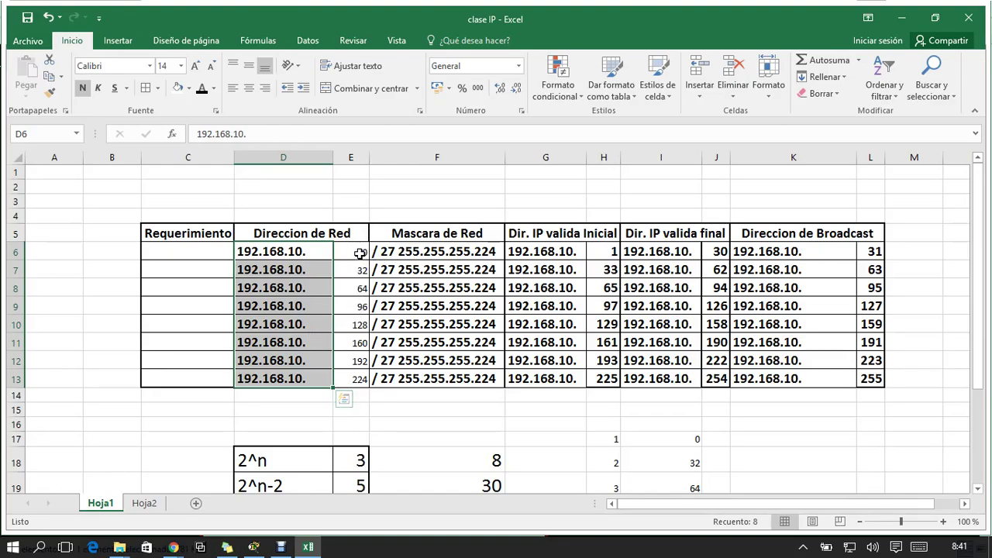
{"action": "scroll", "coordinate": [440, 370], "scroll_direction": "down", "scroll_amount": 2}
{"action": "left_click_drag", "start_coordinate": [304, 391], "coordinate": [413, 389]}
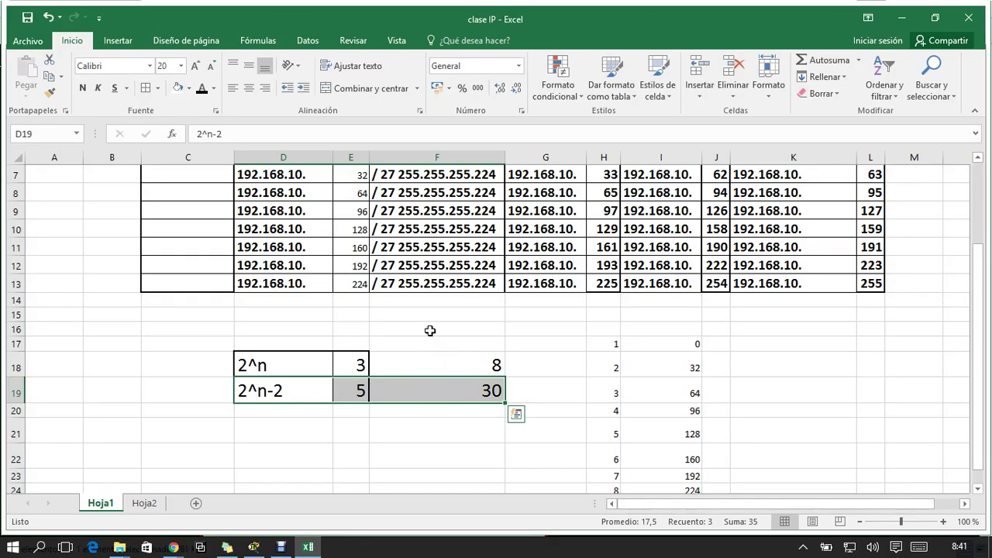
{"action": "scroll", "coordinate": [445, 355], "scroll_direction": "up", "scroll_amount": 1}
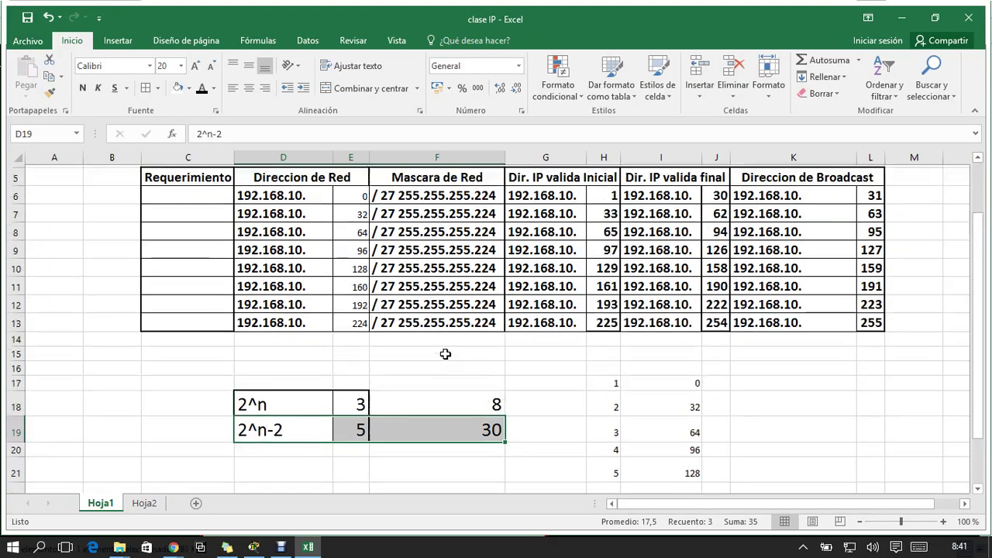
{"action": "left_click", "coordinate": [309, 211]}
{"action": "left_click", "coordinate": [312, 255]}
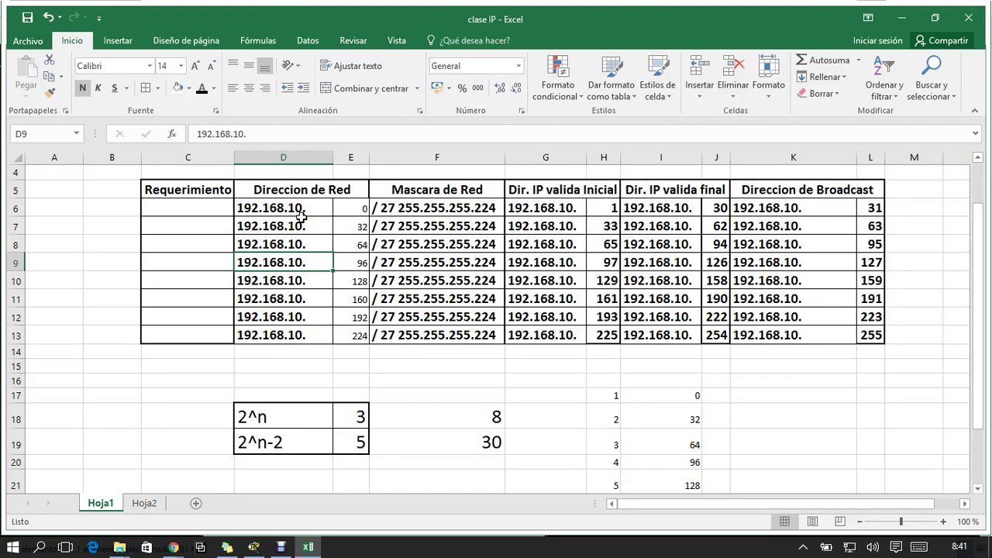
{"action": "left_click_drag", "start_coordinate": [361, 208], "coordinate": [361, 335]}
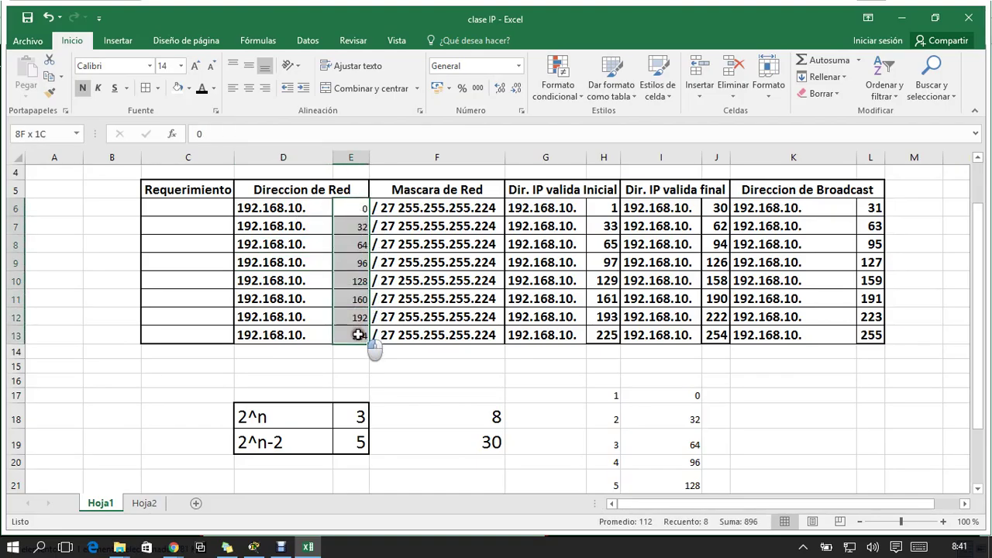
{"action": "double_click", "coordinate": [251, 210]}
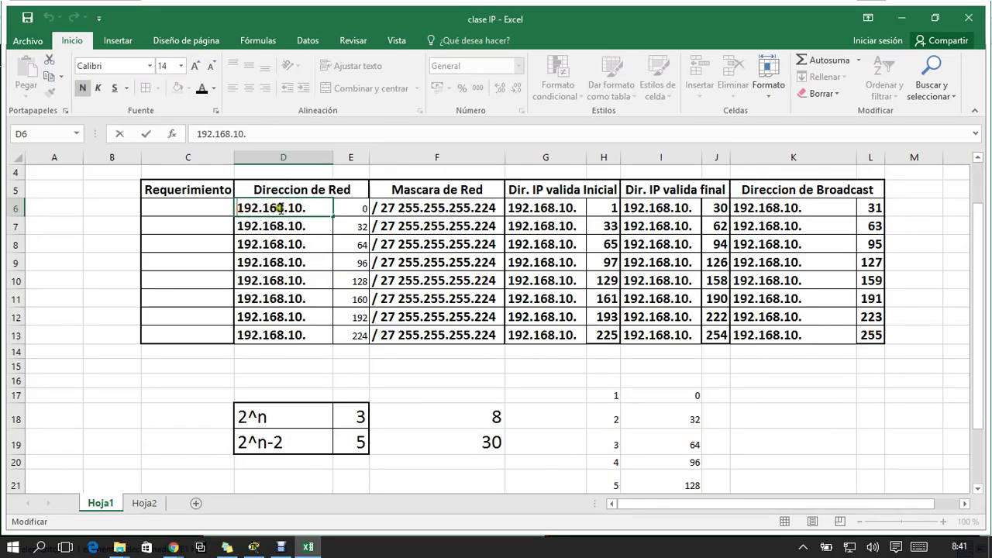
{"action": "double_click", "coordinate": [279, 208]}
{"action": "left_click", "coordinate": [293, 206]}
{"action": "double_click", "coordinate": [295, 207]}
{"action": "left_click", "coordinate": [871, 338]}
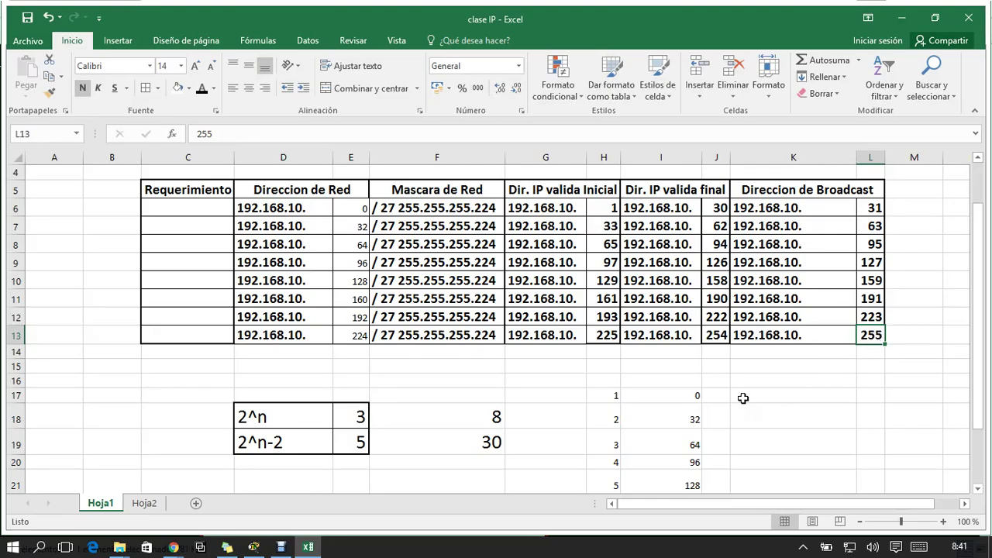
Step: Launch the Windows Calculator by running the command calc
{"action": "key", "text": "super+r"}
{"action": "type", "text": "cacl"}
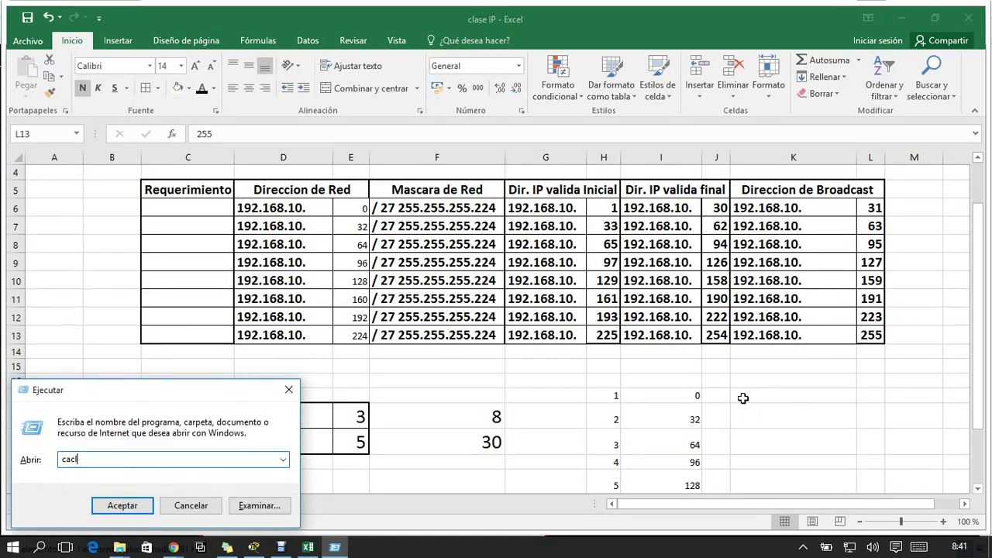
{"action": "key", "text": "Return"}
{"action": "key", "text": "Return"}
{"action": "type", "text": "calc"}
{"action": "key", "text": "Return"}
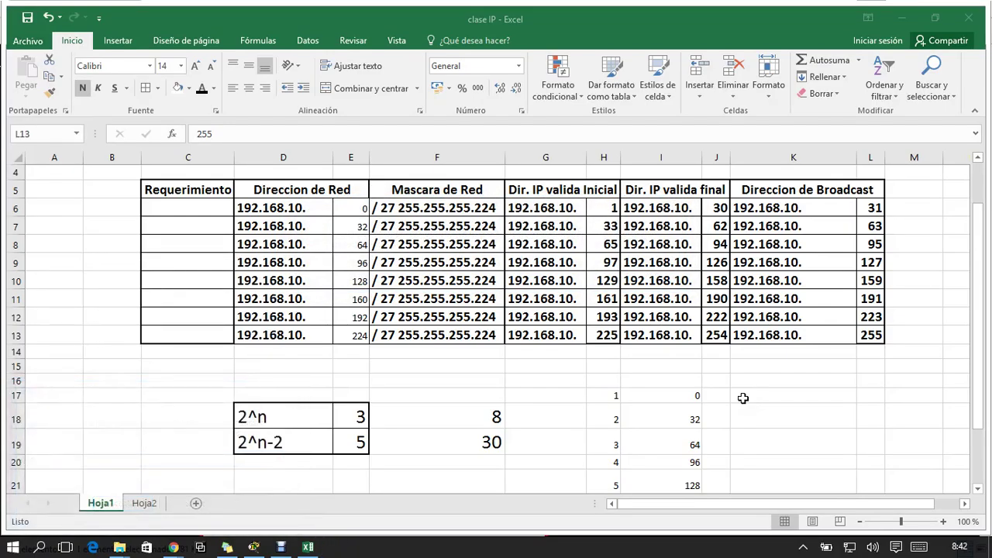
Step: Subtract 32 from 255 in the Calculator to check the broadcast octet of the subnet in row 12
{"action": "left_click", "coordinate": [352, 377]}
{"action": "left_click", "coordinate": [354, 350]}
{"action": "left_click", "coordinate": [355, 351]}
{"action": "left_click", "coordinate": [454, 349]}
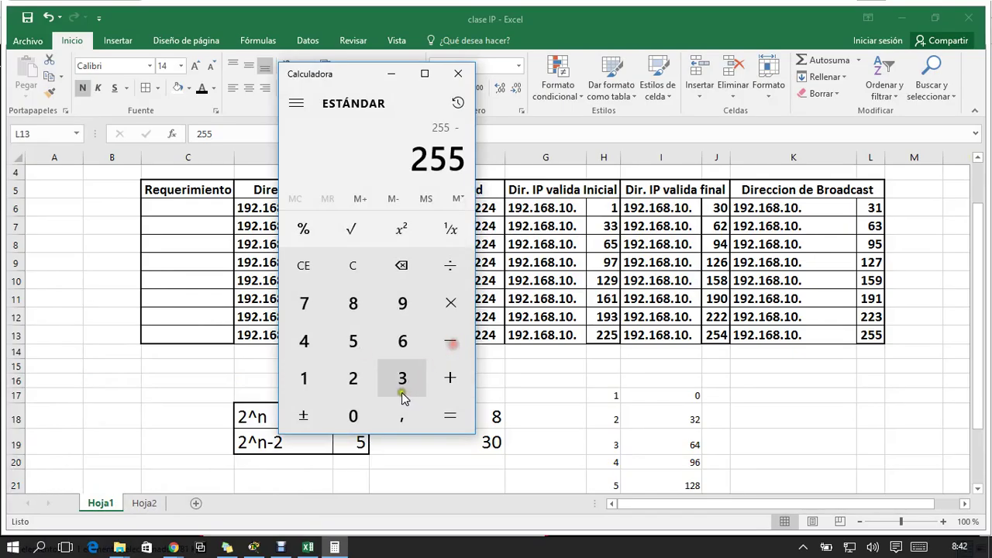
{"action": "left_click", "coordinate": [402, 378]}
{"action": "left_click", "coordinate": [353, 378]}
{"action": "left_click", "coordinate": [449, 416]}
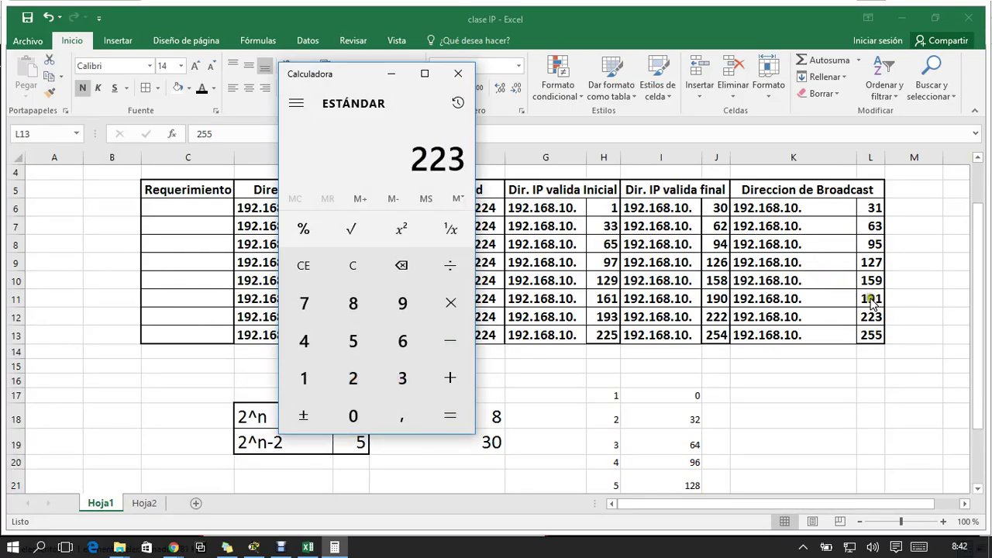
{"action": "left_click", "coordinate": [445, 341]}
{"action": "left_click", "coordinate": [415, 376]}
{"action": "double_click", "coordinate": [354, 380]}
{"action": "left_click", "coordinate": [450, 416]}
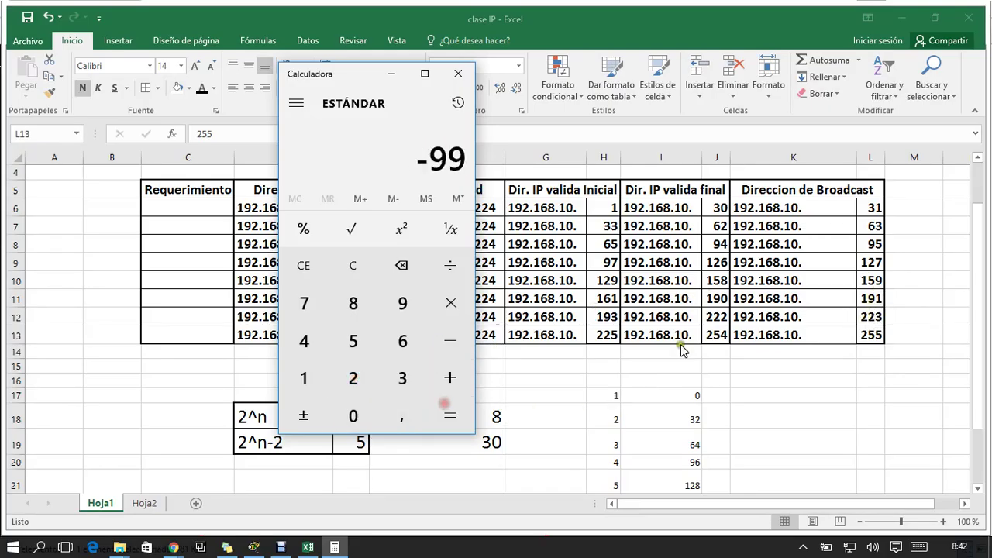
{"action": "key", "text": "Escape"}
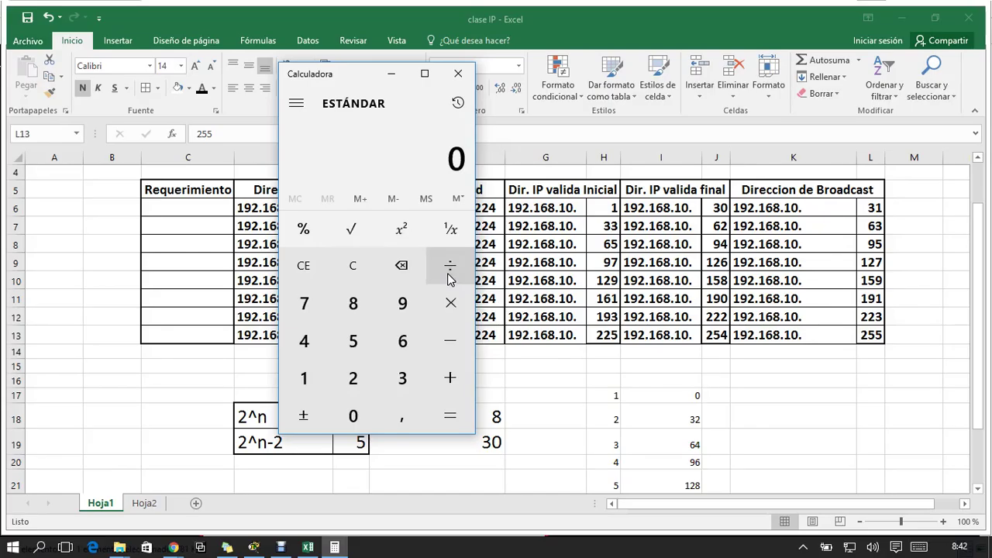
Step: Subtract 32 from 255 twice in the Calculator to check the broadcast octet of the subnet in row 11
{"action": "type", "text": "22"}
{"action": "key", "text": "BackSpace"}
{"action": "type", "text": "55"}
{"action": "left_click", "coordinate": [456, 342]}
{"action": "left_click", "coordinate": [405, 376]}
{"action": "left_click", "coordinate": [368, 377]}
{"action": "left_click", "coordinate": [454, 416]}
{"action": "left_click", "coordinate": [453, 416]}
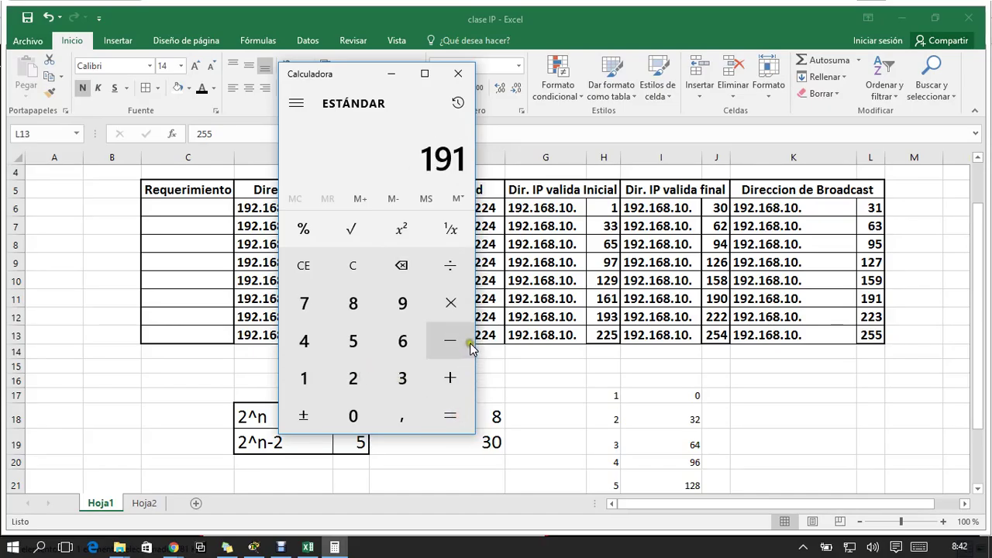
Step: Subtract 32 from 191 to check the broadcast octet of the subnet in row 10, and close the Calculator
{"action": "left_click", "coordinate": [455, 342]}
{"action": "left_click", "coordinate": [401, 379]}
{"action": "left_click", "coordinate": [401, 378]}
{"action": "left_click", "coordinate": [370, 384]}
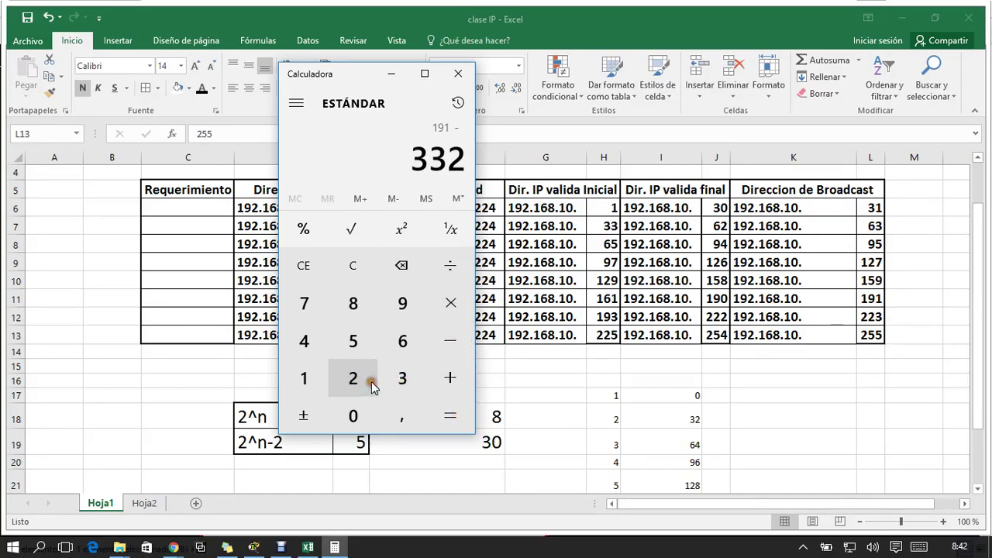
{"action": "key", "text": "BackSpace"}
{"action": "key", "text": "BackSpace"}
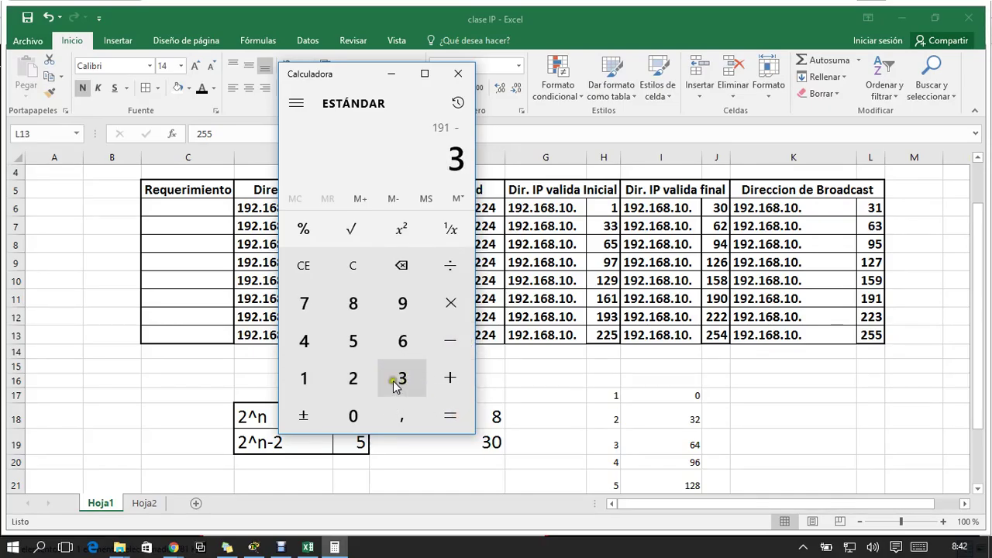
{"action": "left_click", "coordinate": [352, 378]}
{"action": "left_click", "coordinate": [451, 416]}
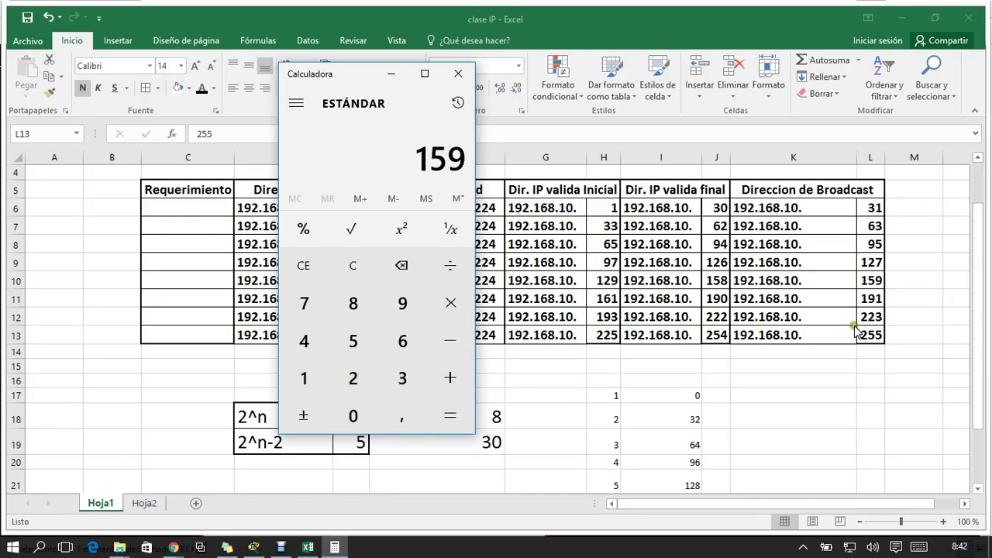
{"action": "left_click", "coordinate": [459, 74]}
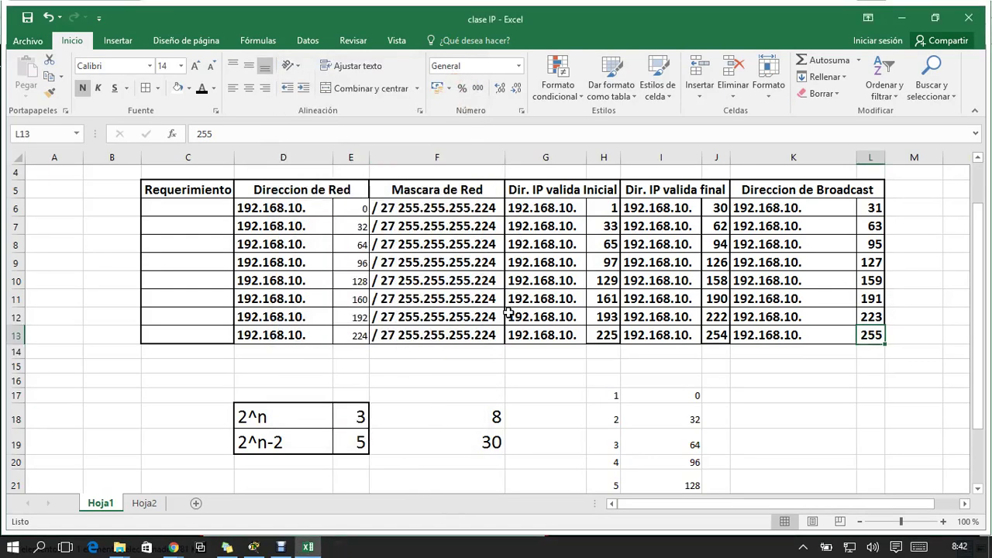
Step: Inspect the network octet formula in E9 without changing it, and launch the Windows Calculator again with calc
{"action": "double_click", "coordinate": [360, 264]}
{"action": "key", "text": "Escape"}
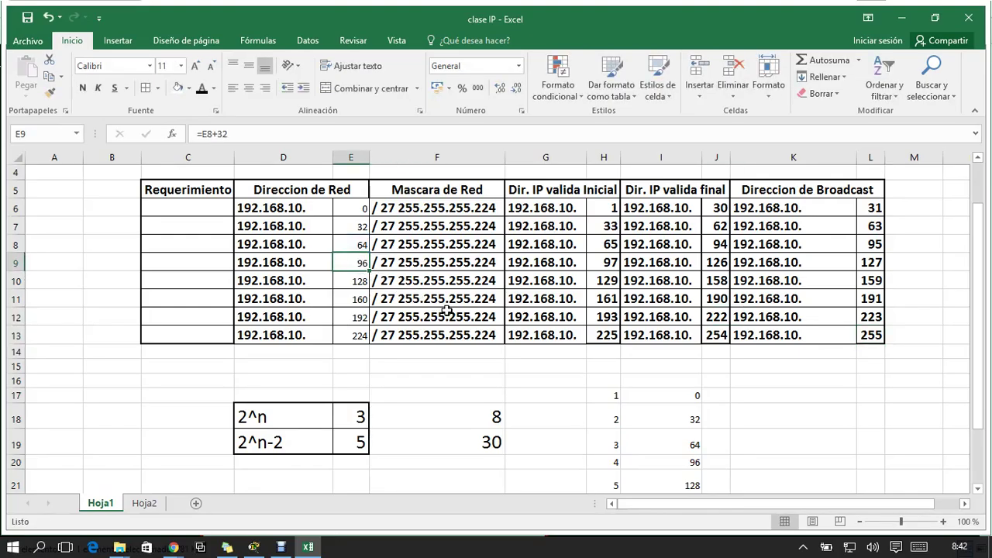
{"action": "key", "text": "super+r"}
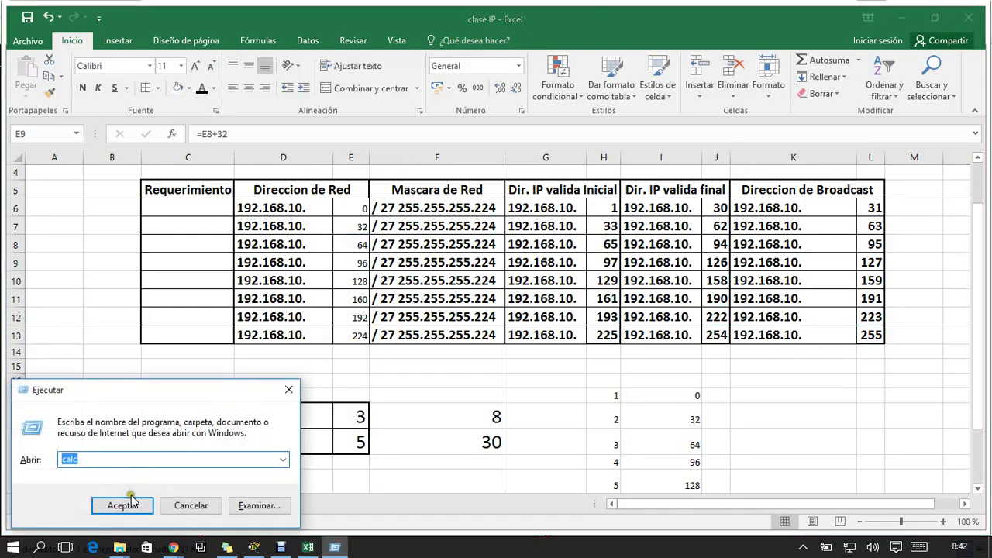
{"action": "left_click", "coordinate": [147, 500]}
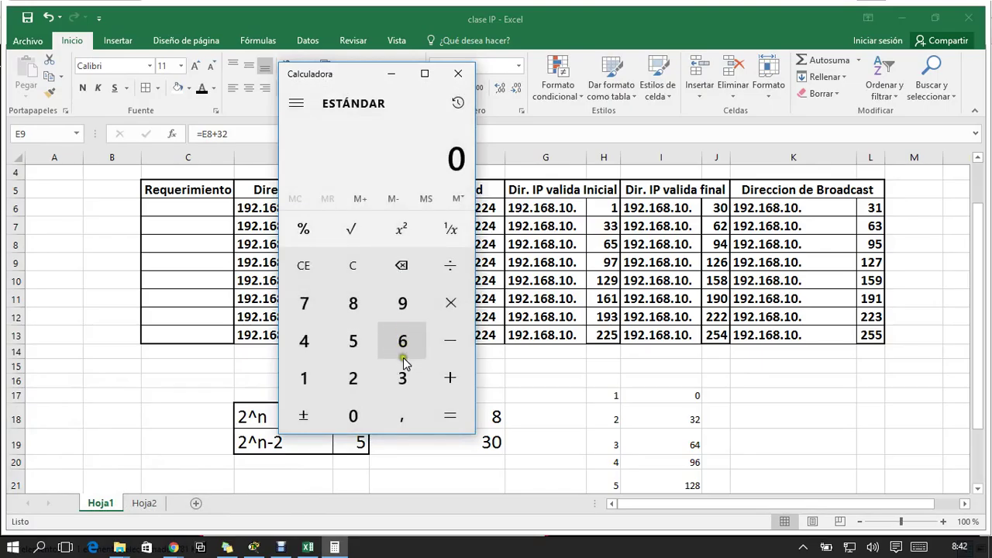
Step: Subtract 32 from 96 in the Calculator to check the network address octet of the subnet in row 8
{"action": "left_click", "coordinate": [402, 304]}
{"action": "left_click", "coordinate": [402, 342]}
{"action": "left_click", "coordinate": [450, 340]}
{"action": "left_click", "coordinate": [402, 379]}
{"action": "left_click", "coordinate": [355, 379]}
{"action": "left_click", "coordinate": [449, 341]}
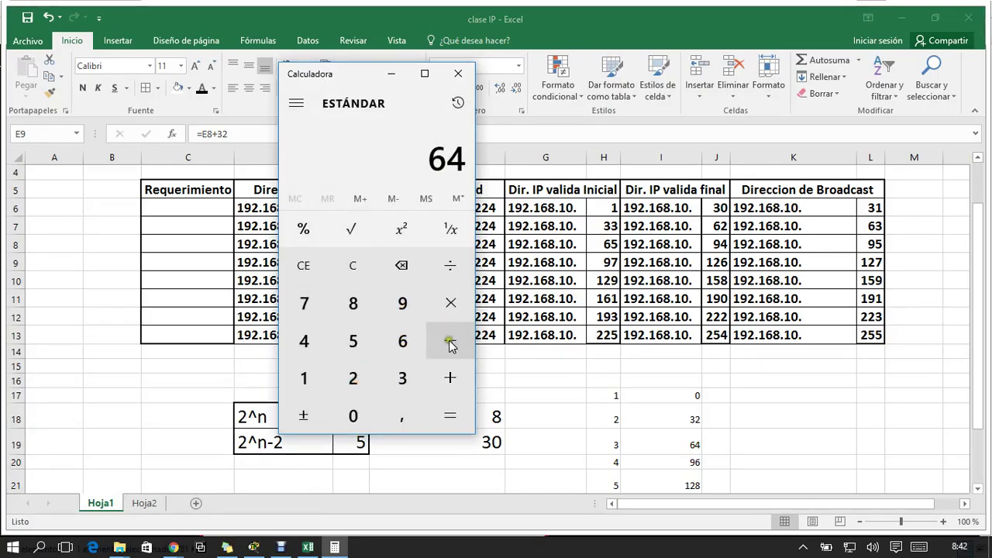
Step: Move the Calculator off the address columns, subtract 32 from 65 to check the first valid IP octet in row 7, and close it
{"action": "left_click_drag", "start_coordinate": [363, 73], "coordinate": [200, 117]}
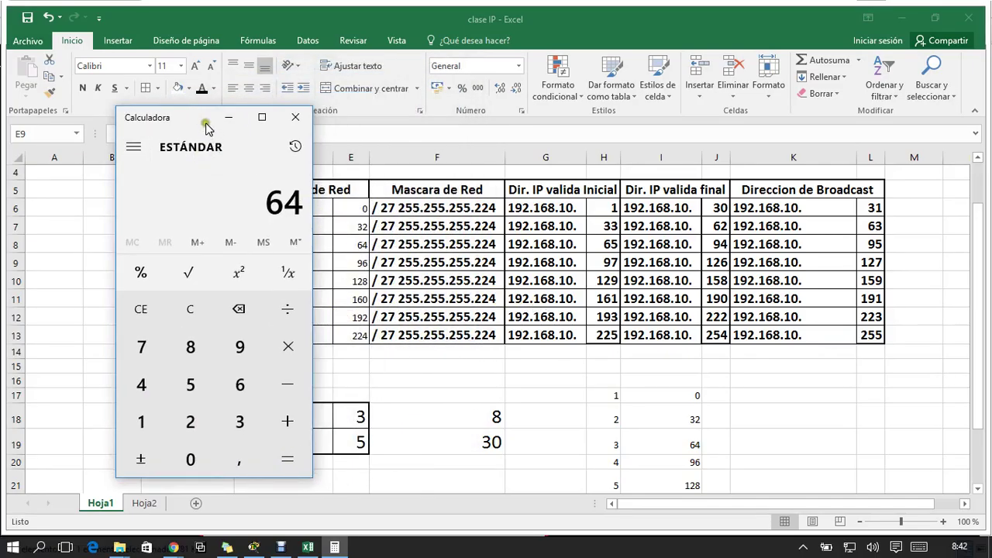
{"action": "left_click_drag", "start_coordinate": [205, 124], "coordinate": [150, 113]}
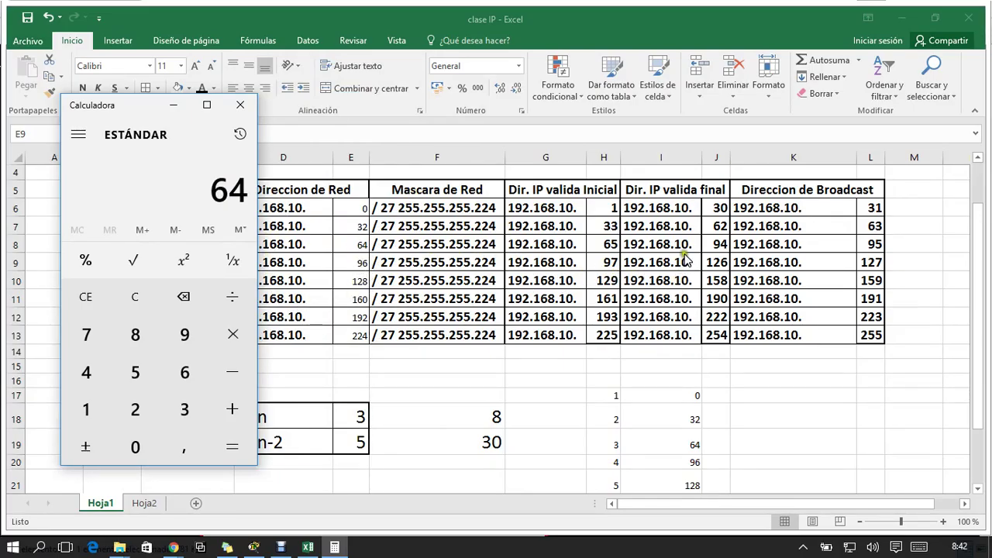
{"action": "key", "text": "alt+Tab"}
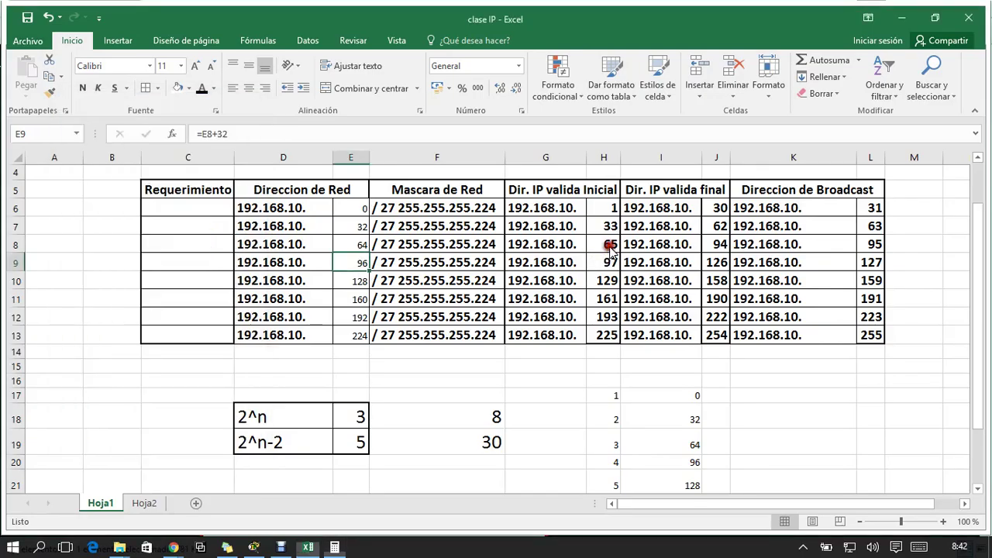
{"action": "left_click", "coordinate": [334, 548]}
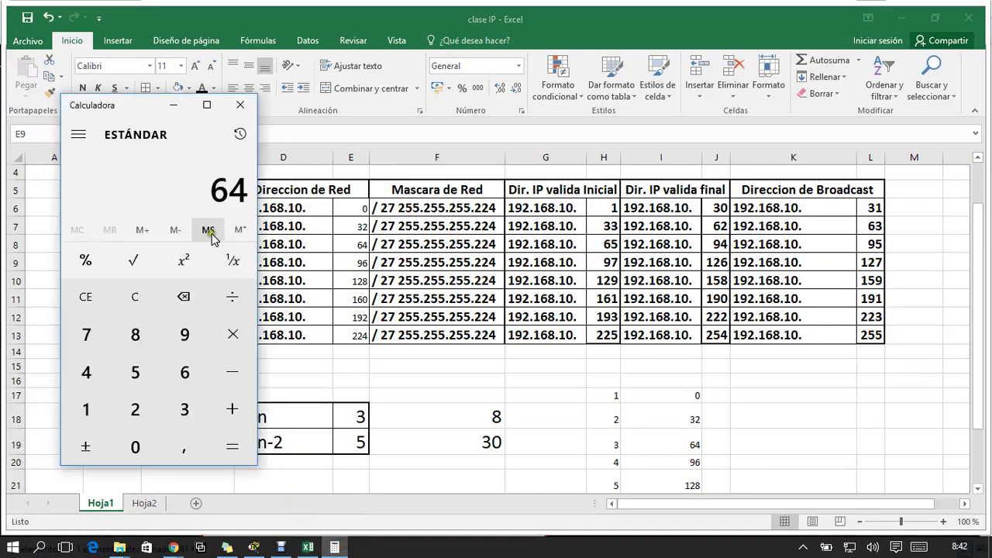
{"action": "key", "text": "Escape"}
{"action": "type", "text": "65"}
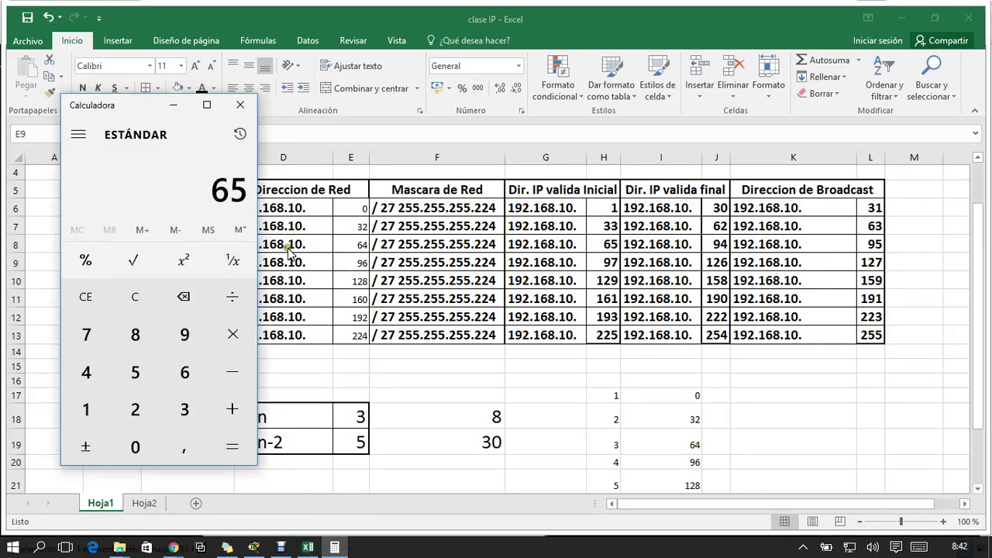
{"action": "type", "text": " - 32"}
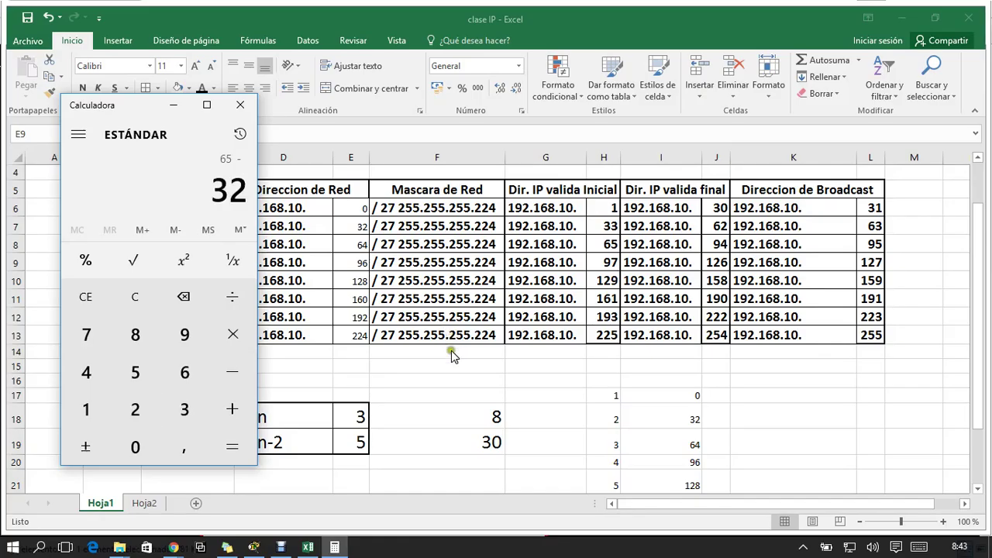
{"action": "left_click", "coordinate": [240, 447]}
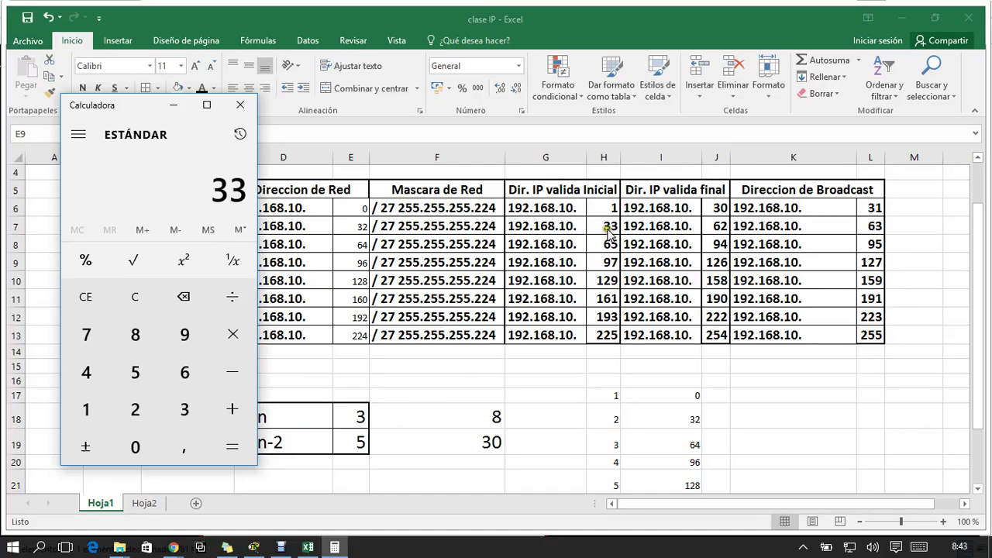
{"action": "left_click", "coordinate": [240, 105]}
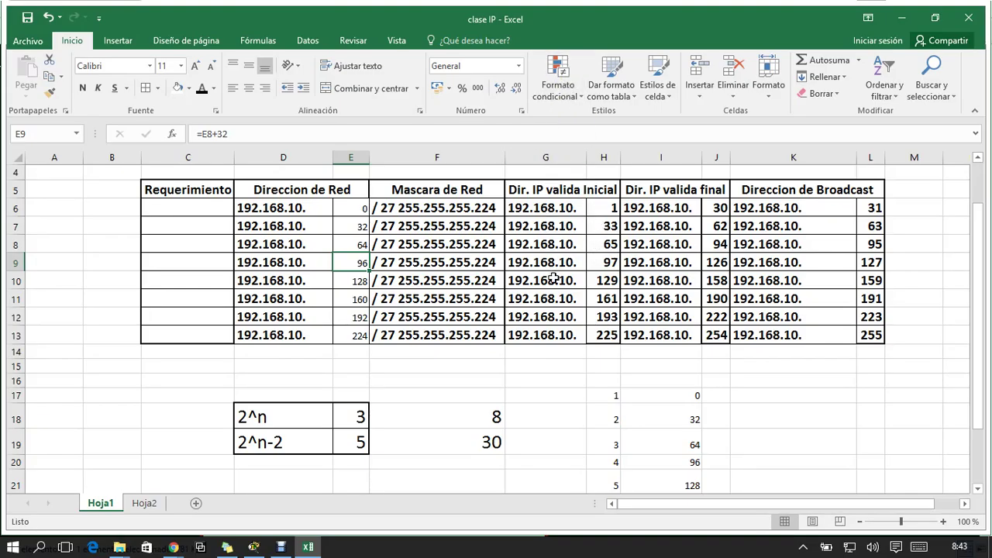
{"action": "left_click", "coordinate": [152, 504]}
{"action": "left_click", "coordinate": [110, 504]}
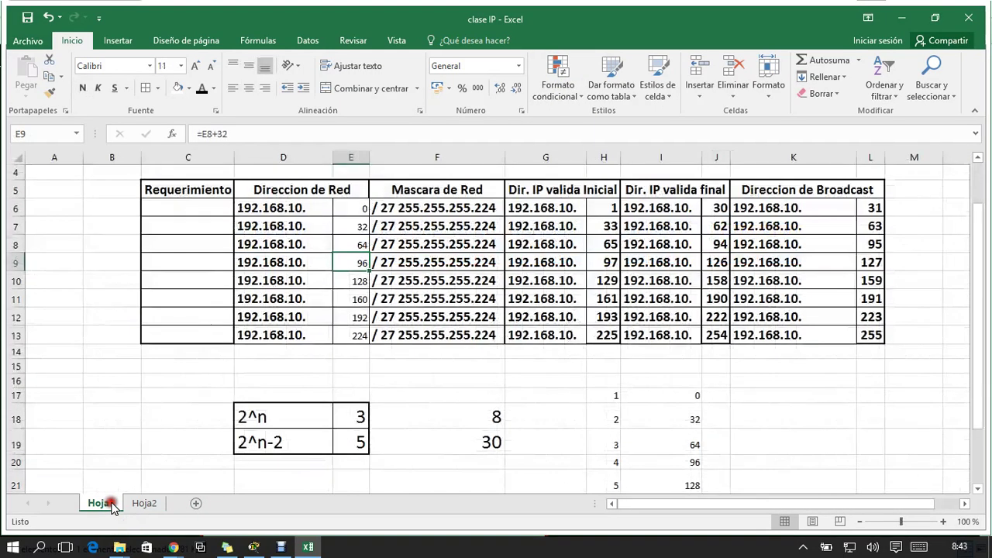